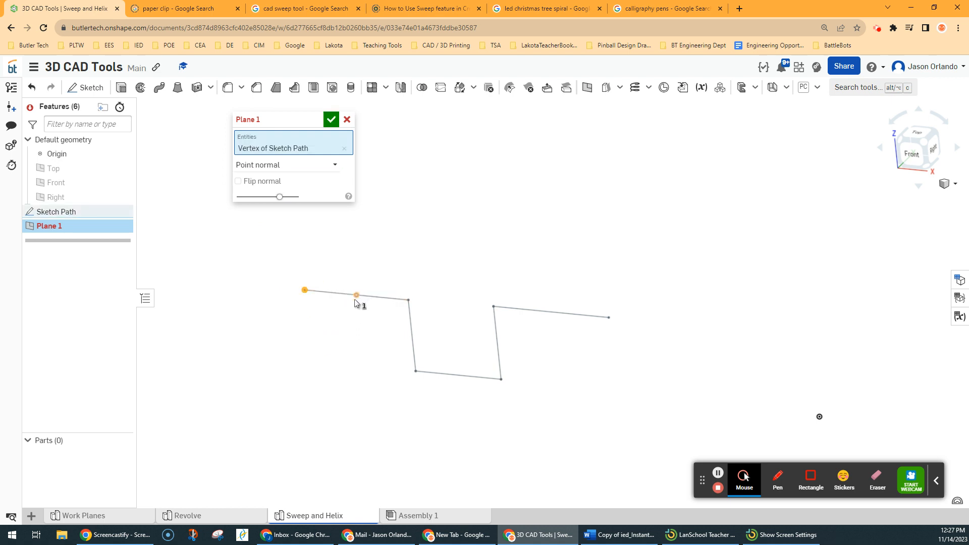
Create a point-normal plane at the path's start vertex, perpendicular to the first segment of Sketch Path.
{"action": "left_click", "coordinate": [338, 296]}
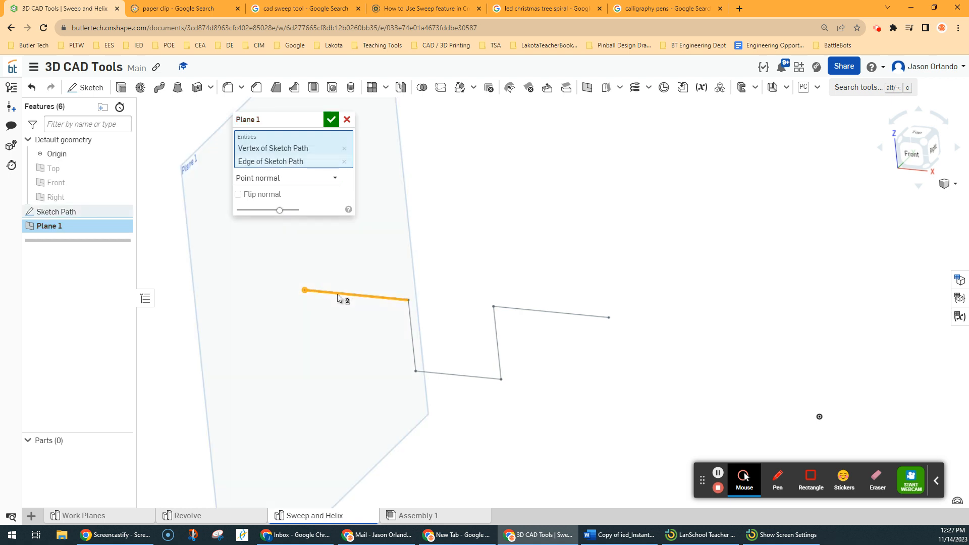
{"action": "scroll", "coordinate": [338, 297], "scroll_direction": "down", "scroll_amount": 3}
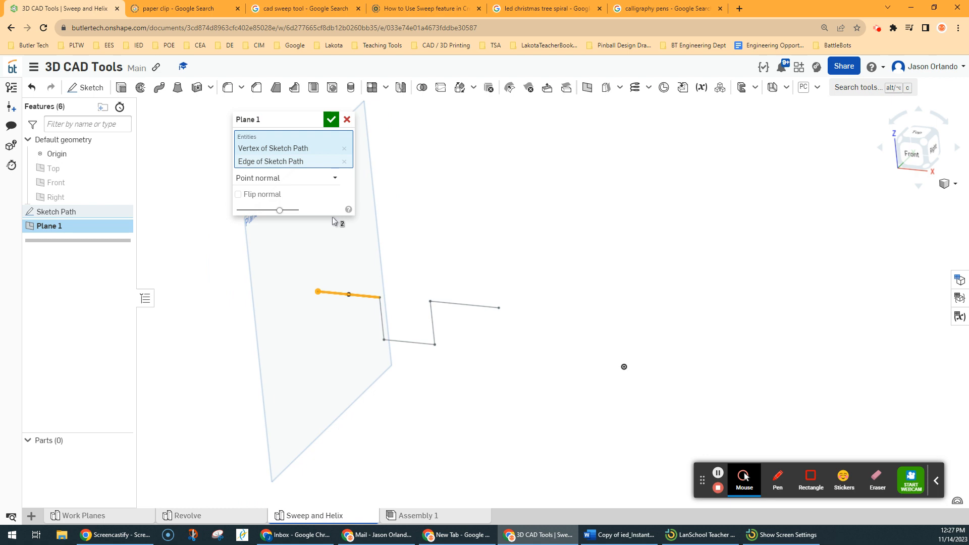
{"action": "left_click", "coordinate": [331, 120]}
Start a new sketch on Plane 1 at the beginning of the path.
{"action": "mouse_move", "coordinate": [348, 299]}
{"action": "right_mouse_down"}
{"action": "mouse_move", "coordinate": [450, 244]}
{"action": "mouse_move", "coordinate": [325, 309]}
{"action": "right_mouse_up"}
{"action": "scroll", "coordinate": [325, 310], "scroll_direction": "up", "scroll_amount": 3}
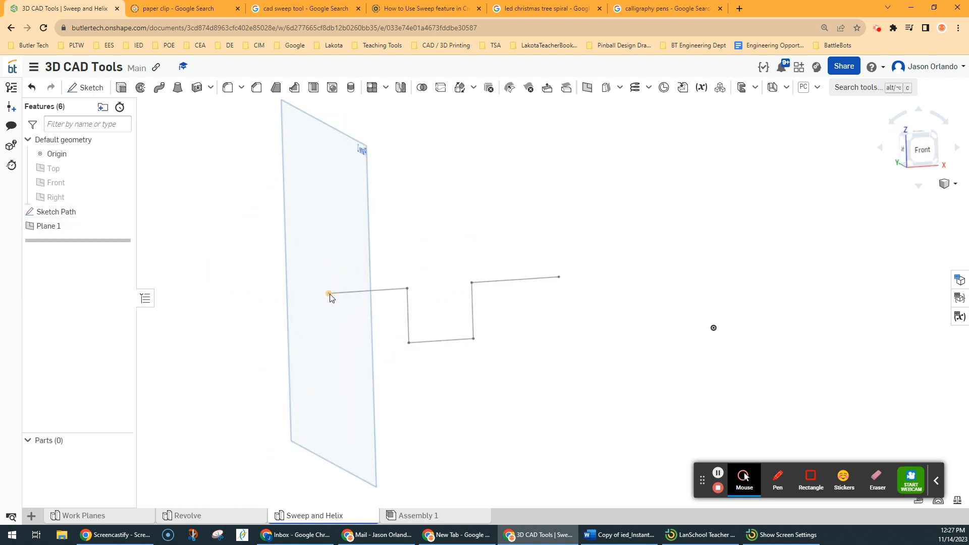
{"action": "scroll", "coordinate": [330, 294], "scroll_direction": "down", "scroll_amount": 3}
{"action": "right_click_drag", "start_coordinate": [405, 376], "coordinate": [387, 374]}
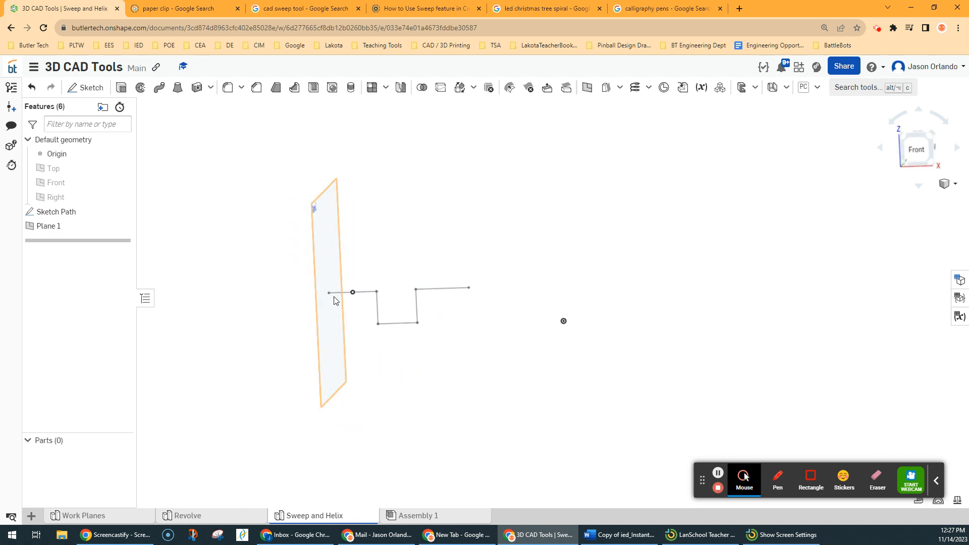
{"action": "scroll", "coordinate": [334, 300], "scroll_direction": "up", "scroll_amount": 3}
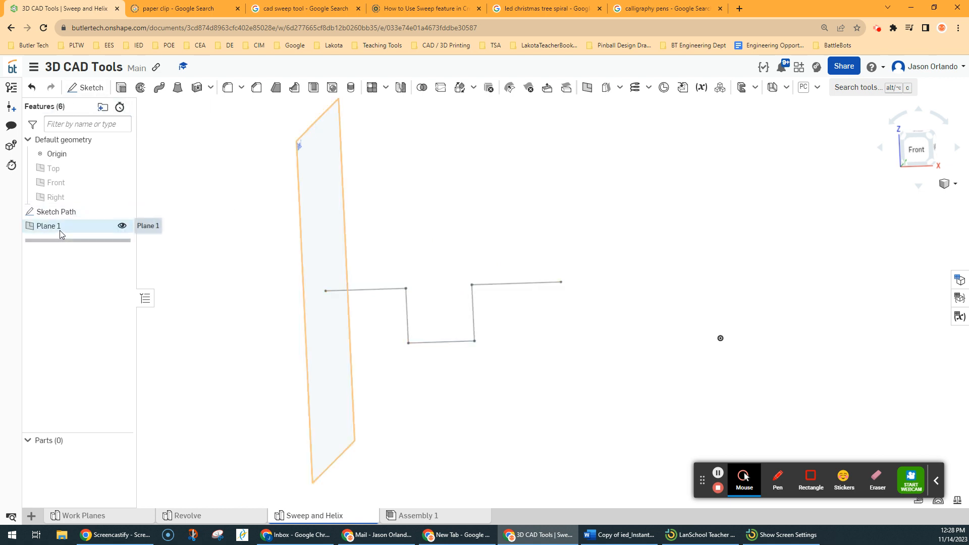
{"action": "left_click", "coordinate": [85, 88]}
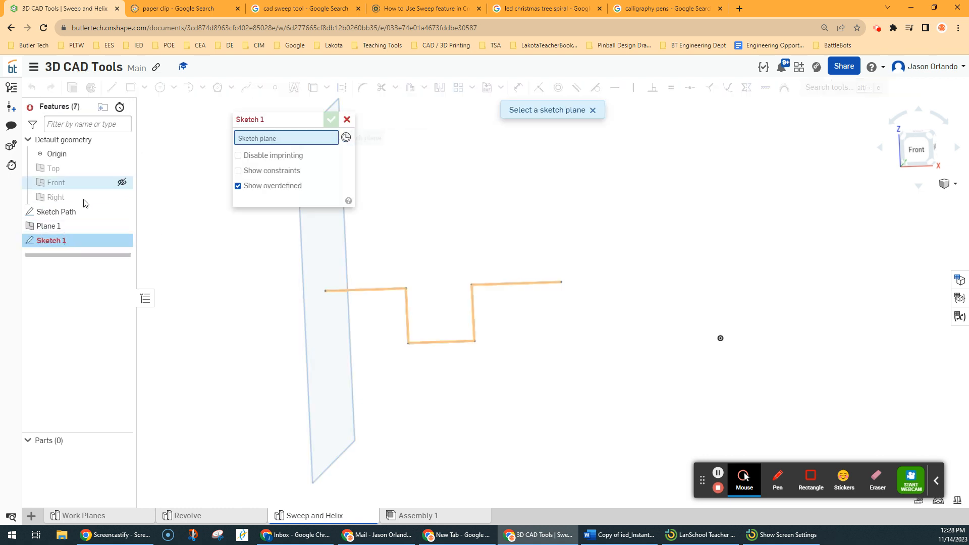
{"action": "left_click", "coordinate": [62, 225]}
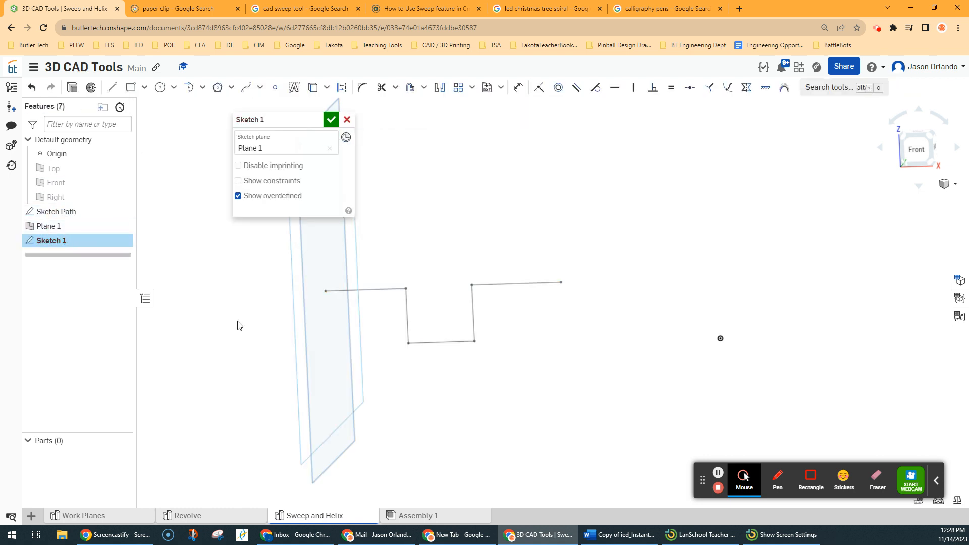
Draw a small circle centred on the path's start point and finish the profile sketch.
{"action": "middle_click_drag", "start_coordinate": [253, 318], "coordinate": [372, 374]}
{"action": "right_click_drag", "start_coordinate": [438, 376], "coordinate": [447, 363]}
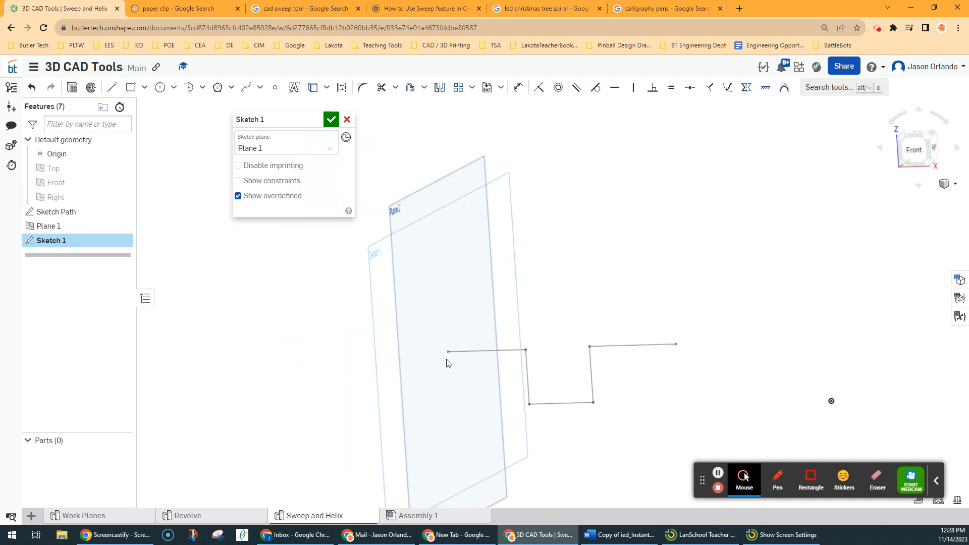
{"action": "left_click", "coordinate": [160, 87]}
{"action": "scroll", "coordinate": [502, 318], "scroll_direction": "up", "scroll_amount": 4}
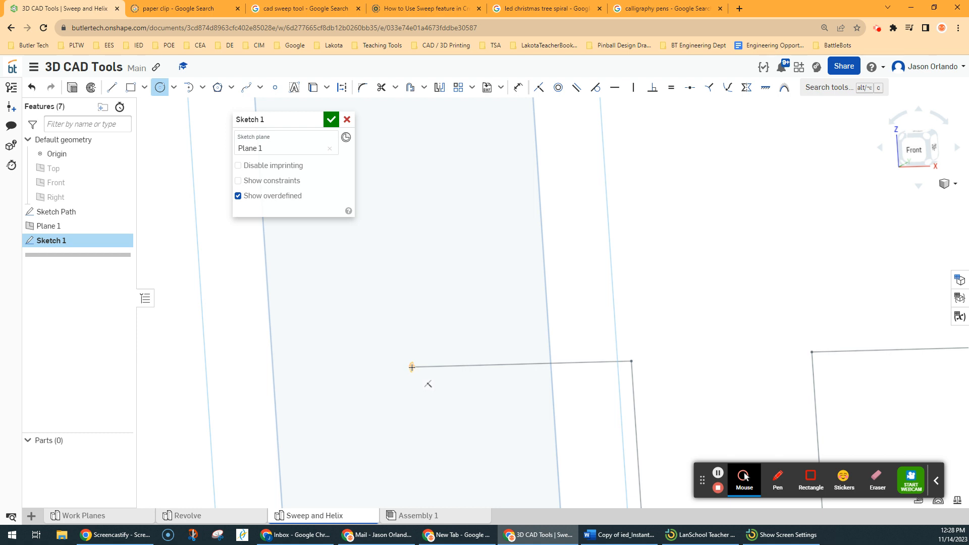
{"action": "left_click", "coordinate": [412, 367]}
{"action": "scroll", "coordinate": [412, 372], "scroll_direction": "up", "scroll_amount": 3}
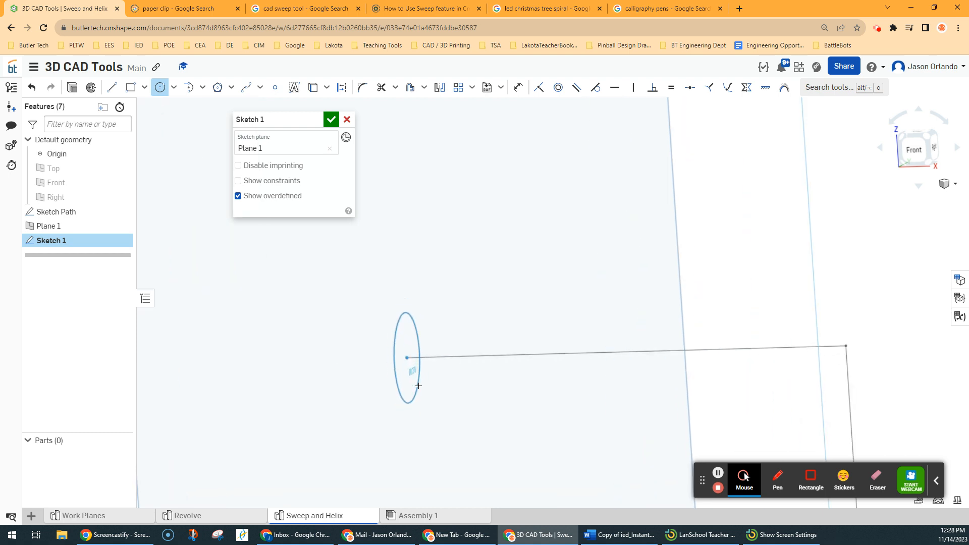
{"action": "left_click", "coordinate": [418, 385]}
{"action": "scroll", "coordinate": [432, 385], "scroll_direction": "down", "scroll_amount": 5}
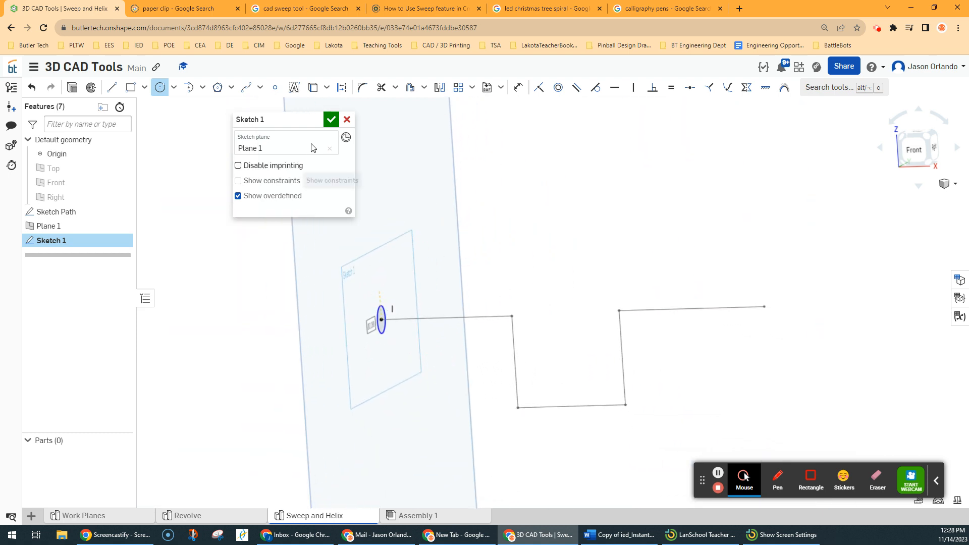
{"action": "left_click", "coordinate": [331, 119]}
Start a new solid sweep using the circle region of Sketch 1 as the profile.
{"action": "scroll", "coordinate": [322, 303], "scroll_direction": "down", "scroll_amount": 4}
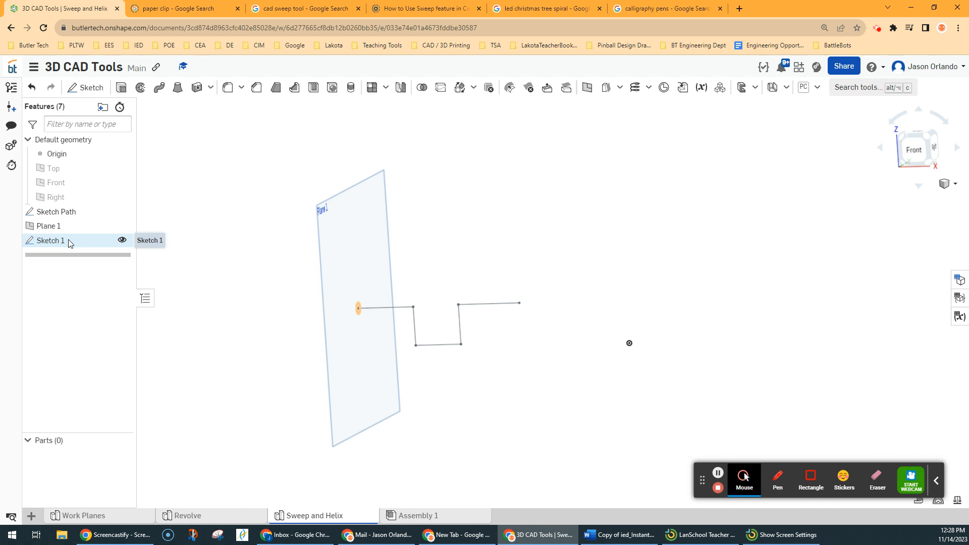
{"action": "left_click", "coordinate": [161, 88]}
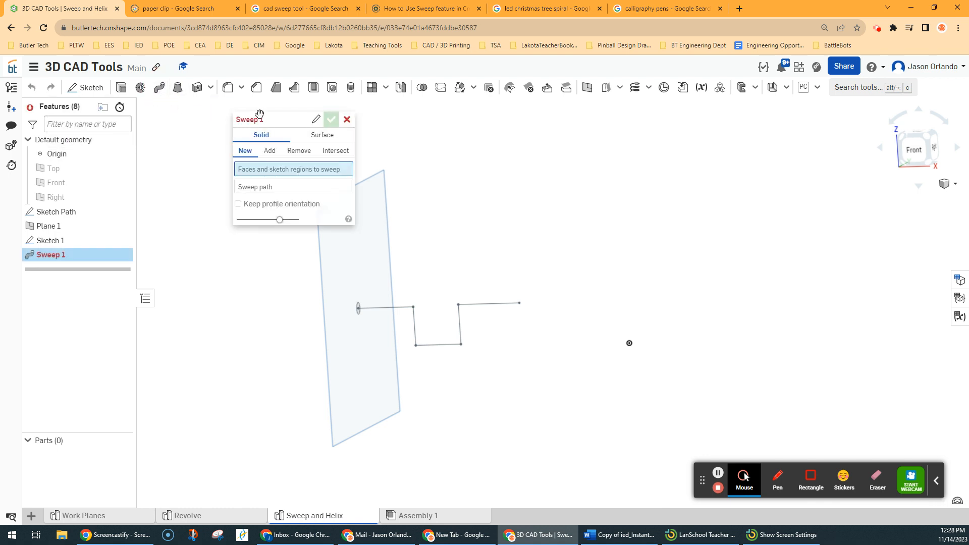
{"action": "left_click_drag", "start_coordinate": [262, 117], "coordinate": [198, 116]}
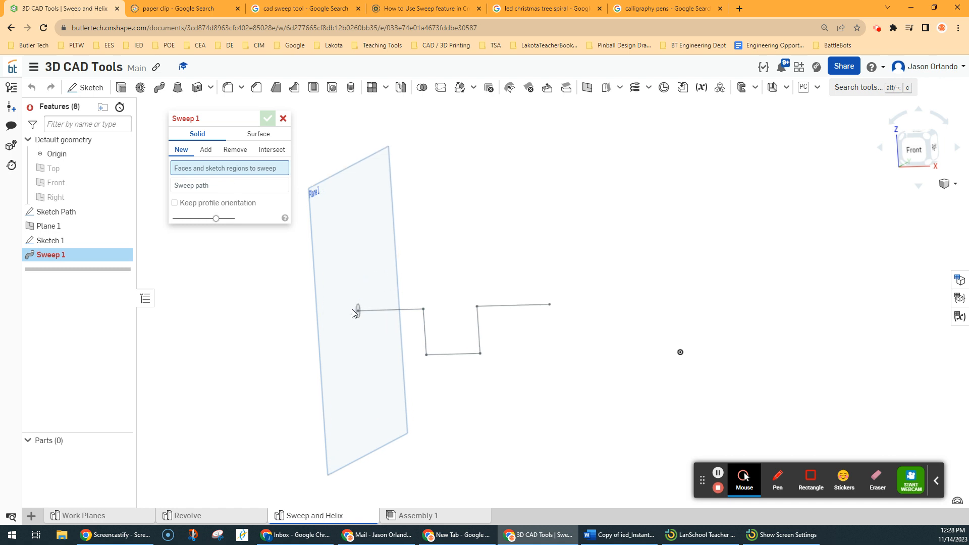
{"action": "scroll", "coordinate": [356, 311], "scroll_direction": "up", "scroll_amount": 5}
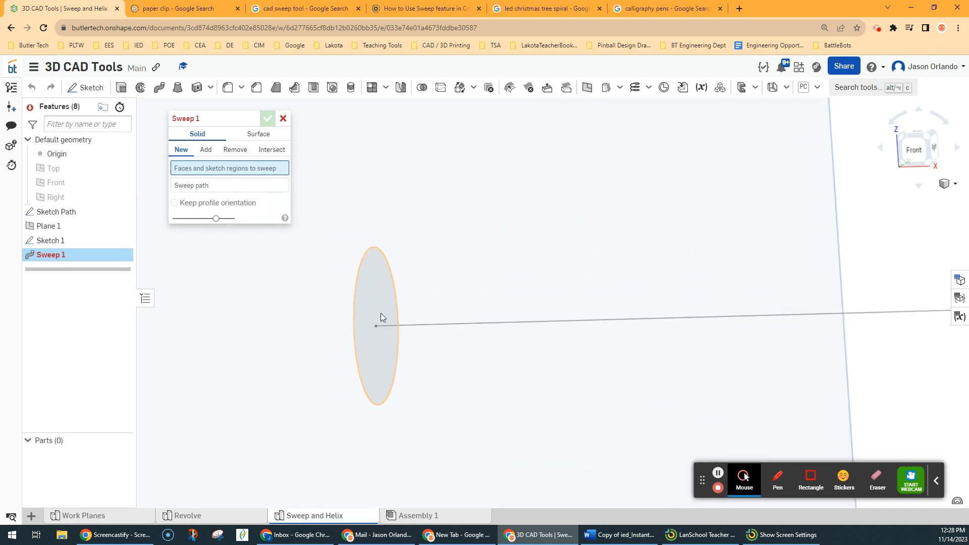
{"action": "left_click", "coordinate": [382, 301]}
{"action": "scroll", "coordinate": [381, 297], "scroll_direction": "down", "scroll_amount": 4}
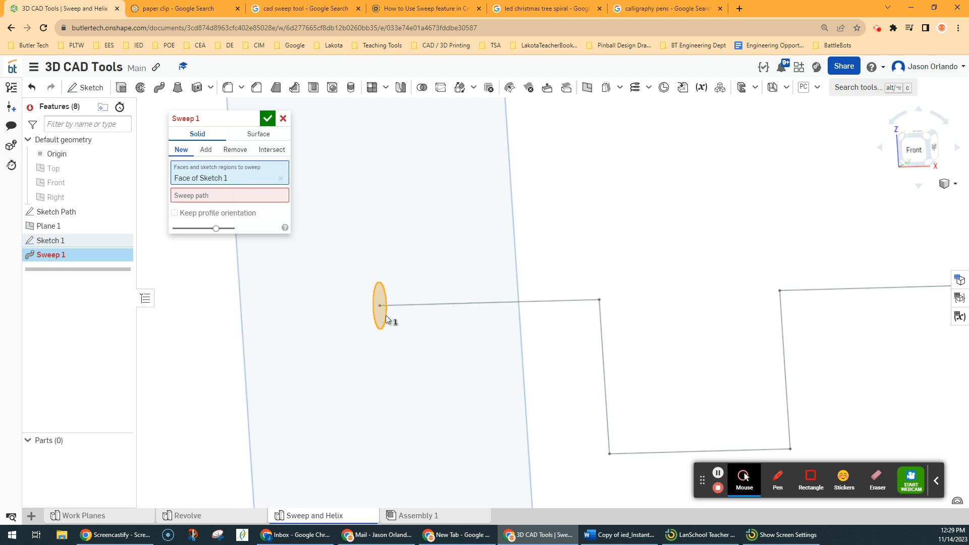
{"action": "scroll", "coordinate": [386, 288], "scroll_direction": "down", "scroll_amount": 3}
{"action": "middle_click_drag", "start_coordinate": [368, 250], "coordinate": [447, 249]}
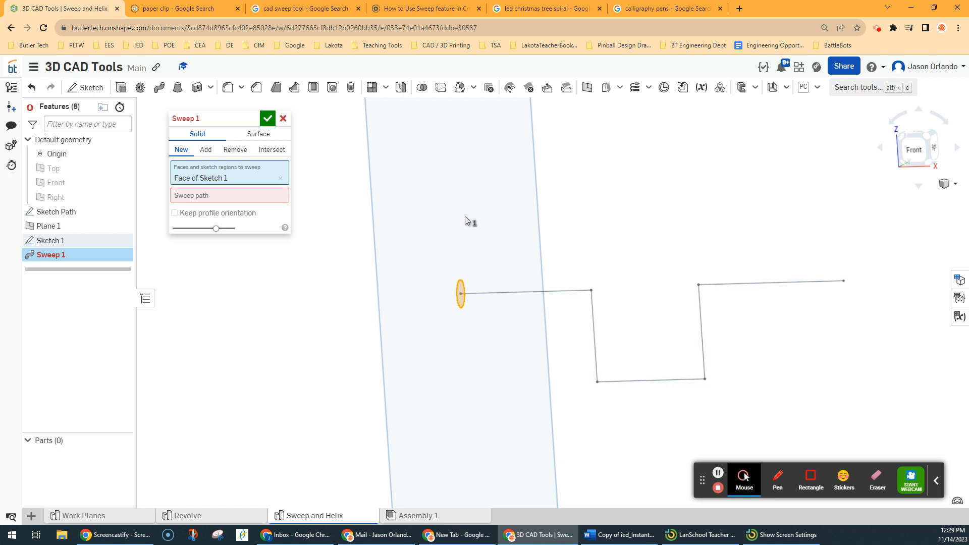
Set all five connected segments of Sketch Path as the sweep path and accept the sweep.
{"action": "left_click", "coordinate": [226, 198]}
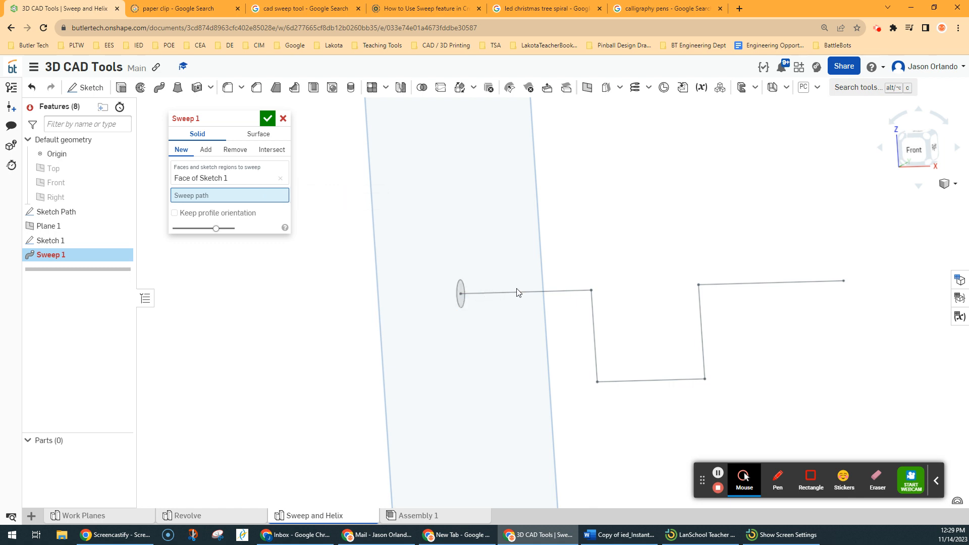
{"action": "left_click", "coordinate": [568, 291]}
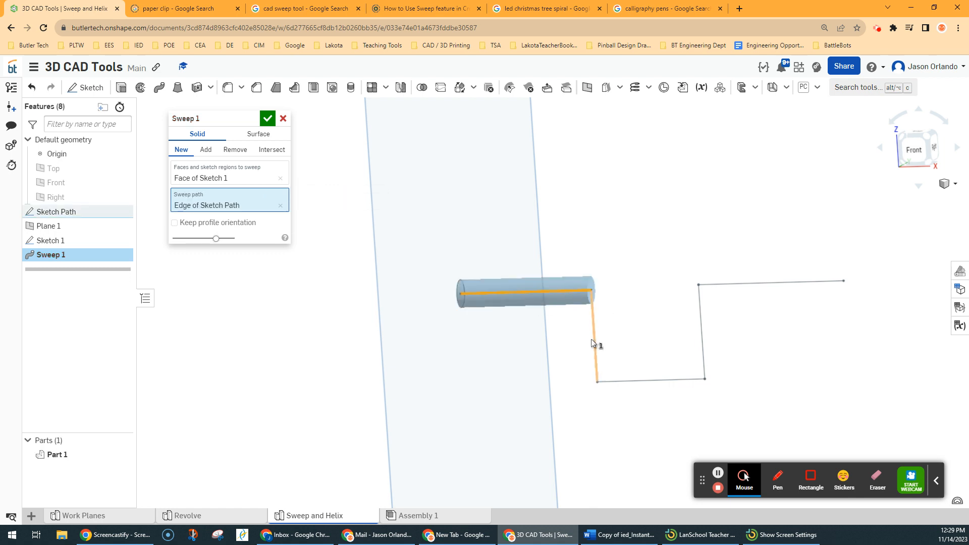
{"action": "left_click", "coordinate": [593, 343]}
{"action": "left_click", "coordinate": [673, 380]}
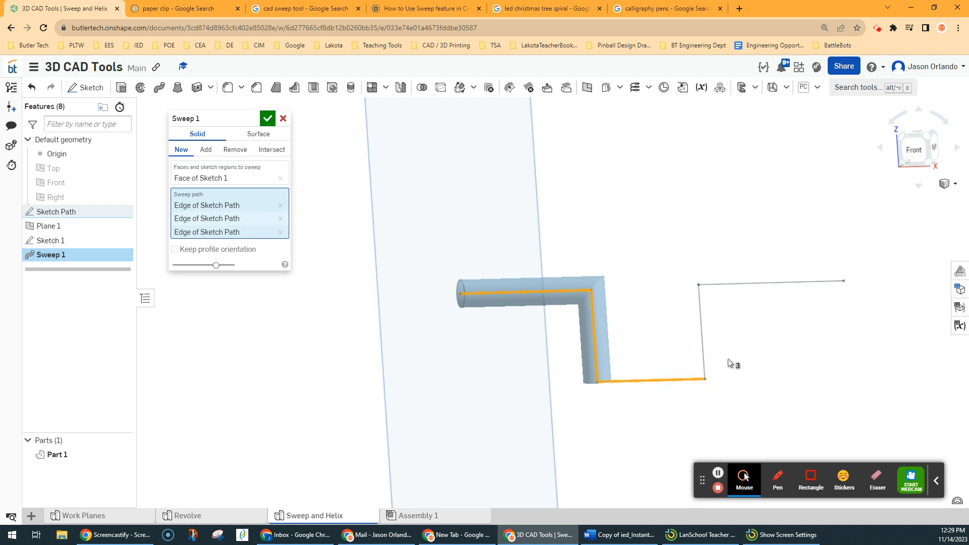
{"action": "left_click", "coordinate": [701, 312]}
{"action": "left_click", "coordinate": [755, 284]}
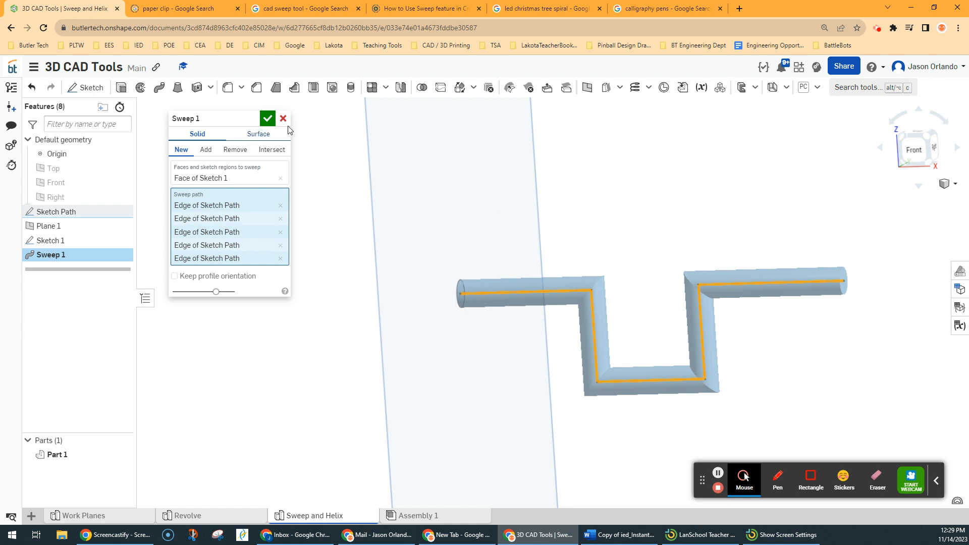
{"action": "left_click", "coordinate": [263, 118]}
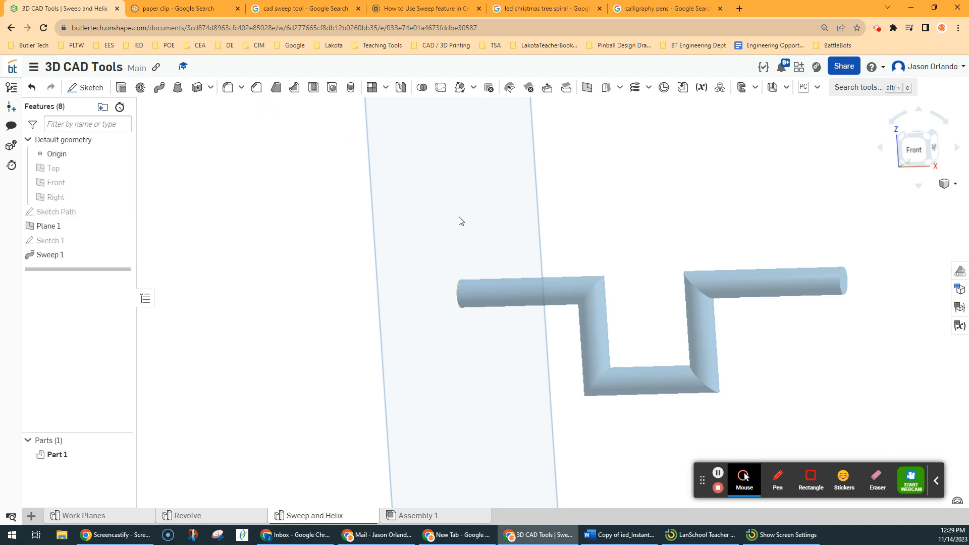
Show the Front plane and hide Plane 1.
{"action": "scroll", "coordinate": [443, 218], "scroll_direction": "down", "scroll_amount": 5}
{"action": "right_click_drag", "start_coordinate": [615, 199], "coordinate": [501, 239]}
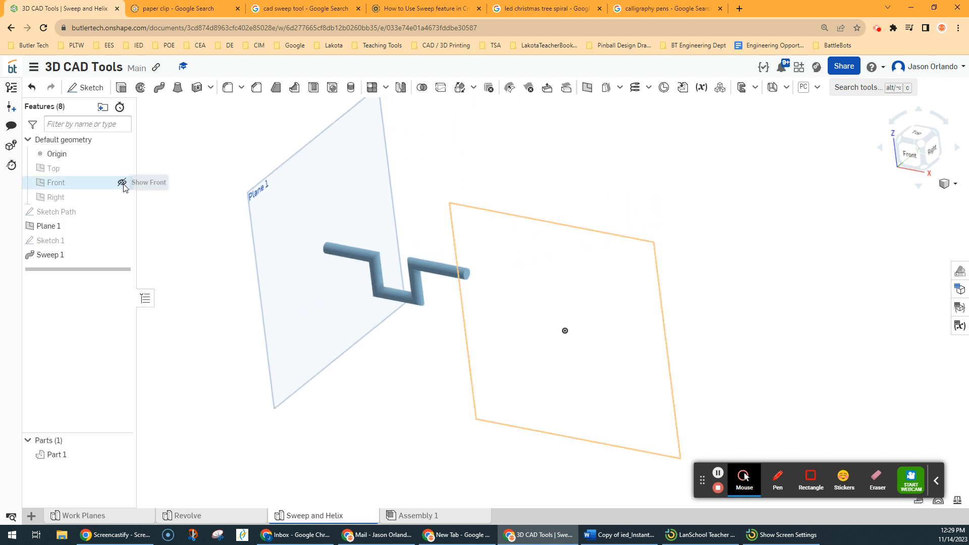
{"action": "left_click", "coordinate": [123, 182]}
{"action": "left_click", "coordinate": [123, 226]}
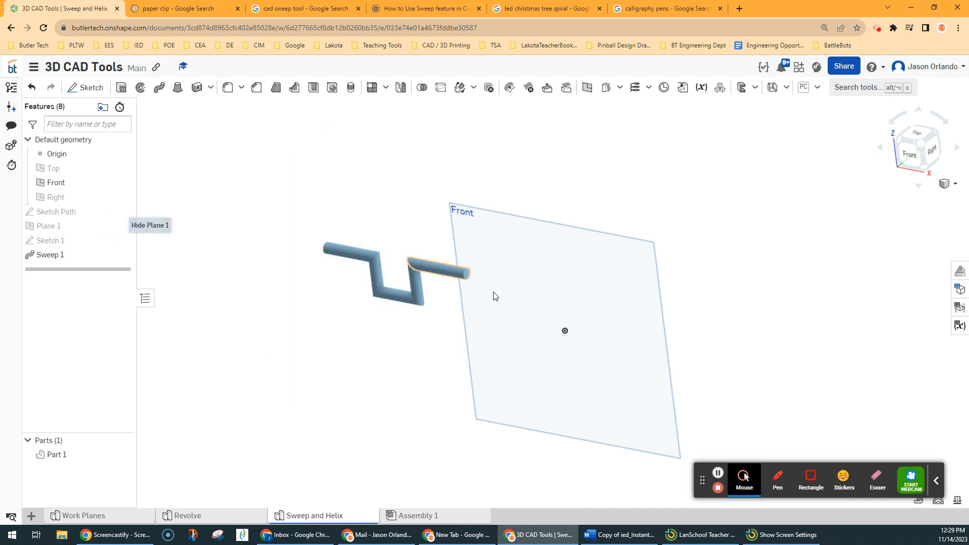
Sketch a vertical line about 2.18 long on the Front plane, up and to the right of the origin.
{"action": "scroll", "coordinate": [522, 290], "scroll_direction": "up", "scroll_amount": 3}
{"action": "left_click", "coordinate": [87, 87]}
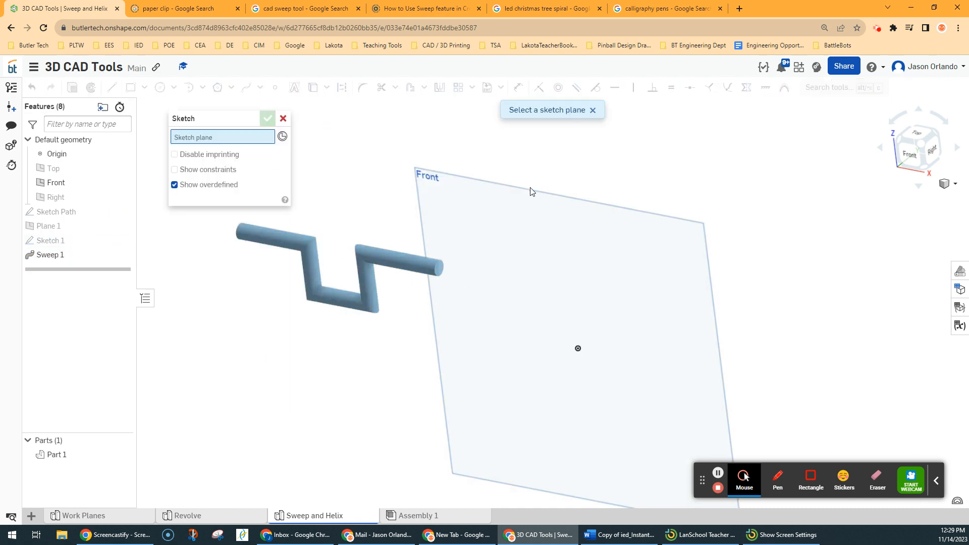
{"action": "left_click", "coordinate": [530, 191]}
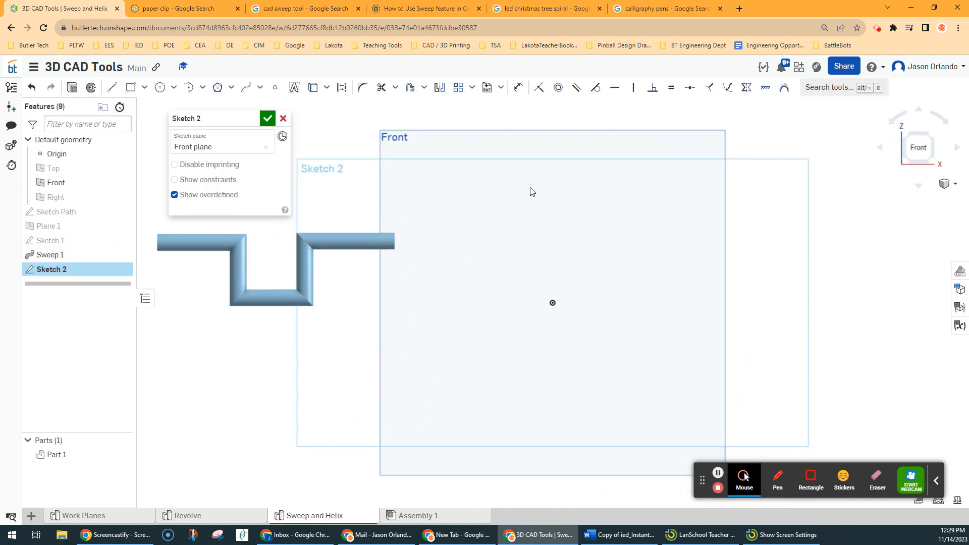
{"action": "left_click", "coordinate": [111, 87]}
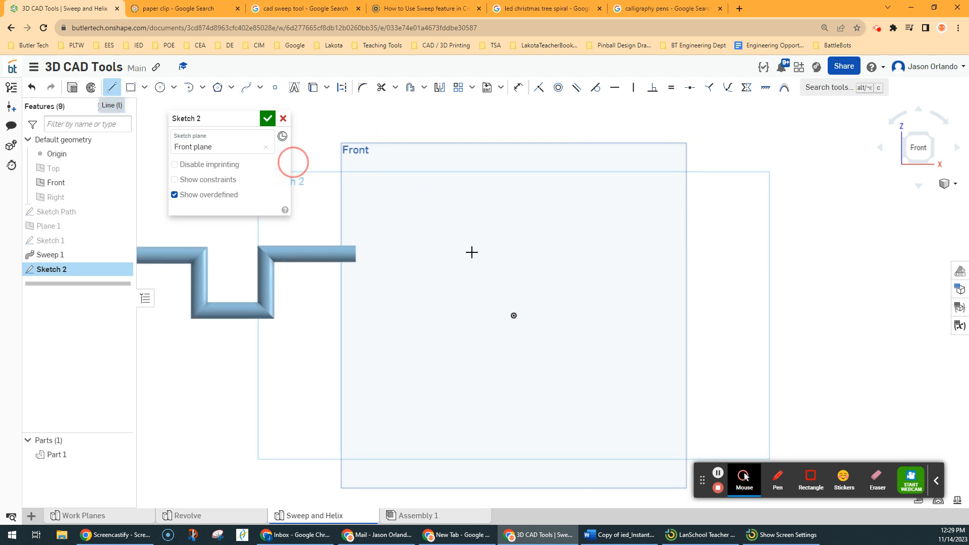
{"action": "right_click_drag", "start_coordinate": [605, 234], "coordinate": [543, 313]}
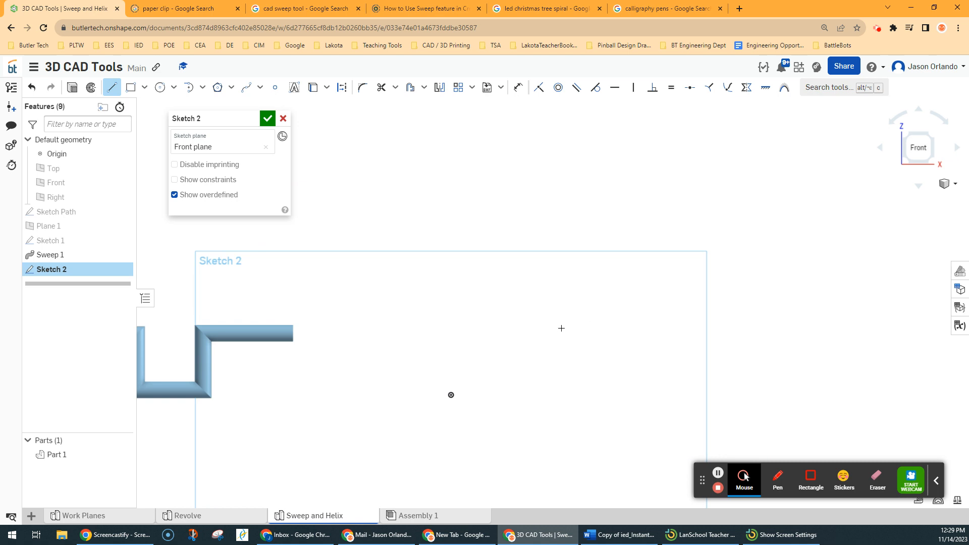
{"action": "left_click", "coordinate": [556, 327]}
{"action": "left_click", "coordinate": [555, 202]}
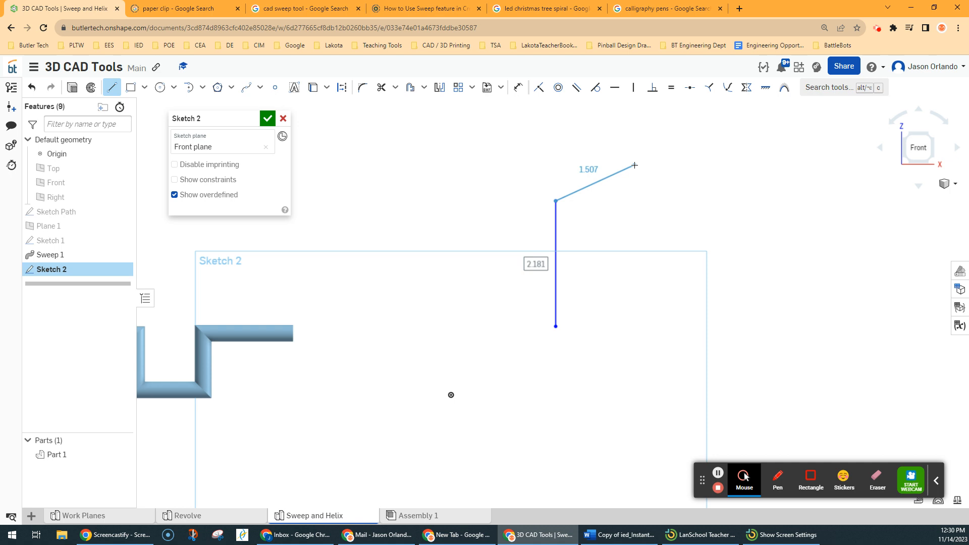
Add a tangent semicircular arc at the line's upper end and continue it with a vertical line about 3.19 long downward.
{"action": "key", "text": "t"}
{"action": "left_click", "coordinate": [556, 201]}
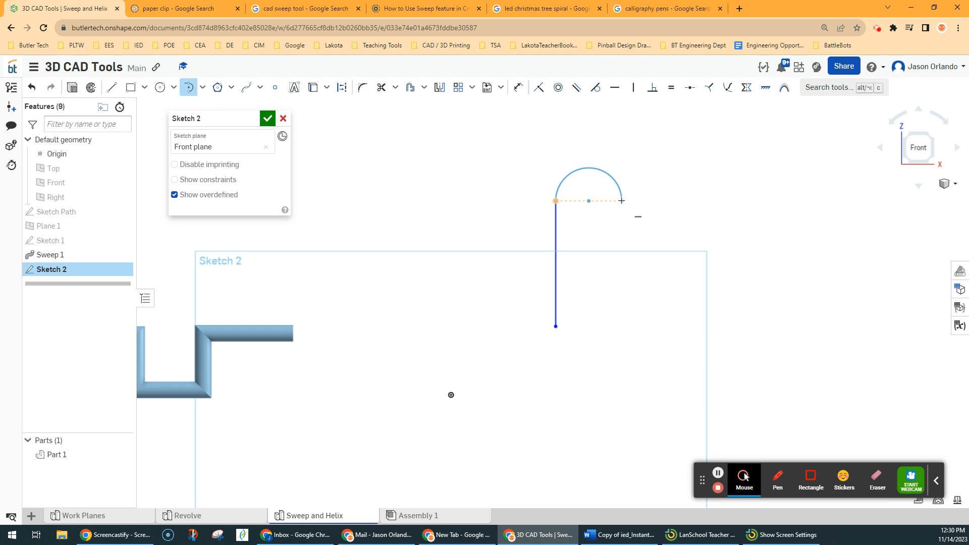
{"action": "left_click", "coordinate": [621, 201]}
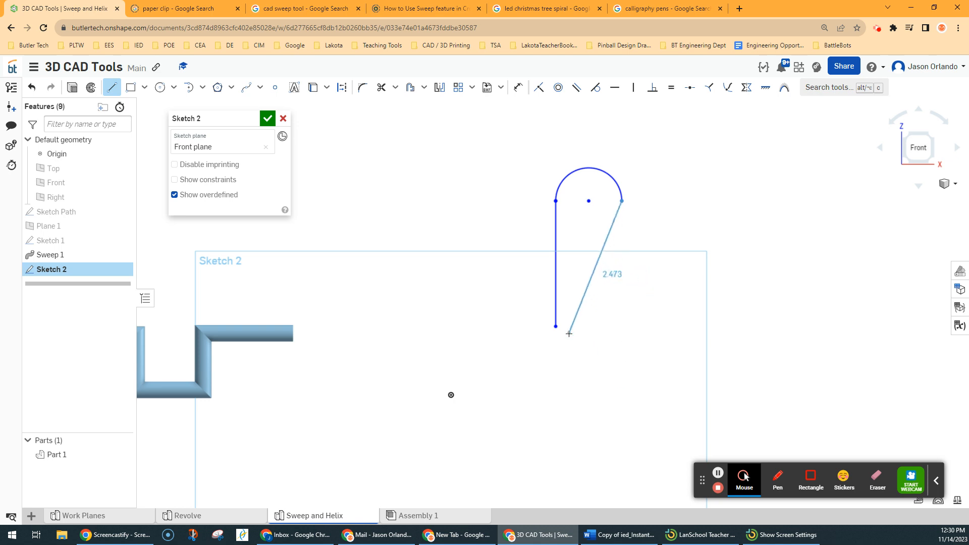
{"action": "left_click", "coordinate": [621, 385]}
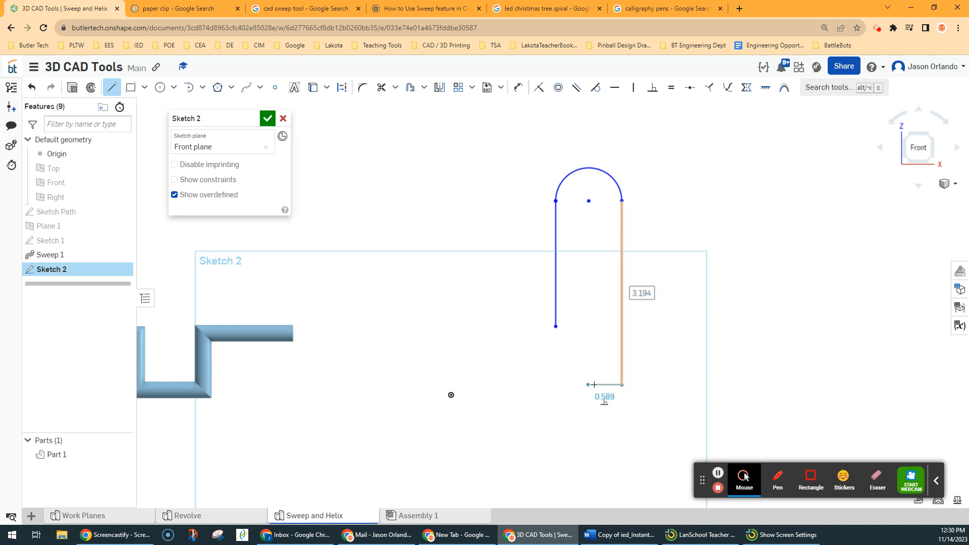
Add a smaller tangent semicircle at the long line's lower end and extend a vertical line upward inside the upper loop.
{"action": "key", "text": "t"}
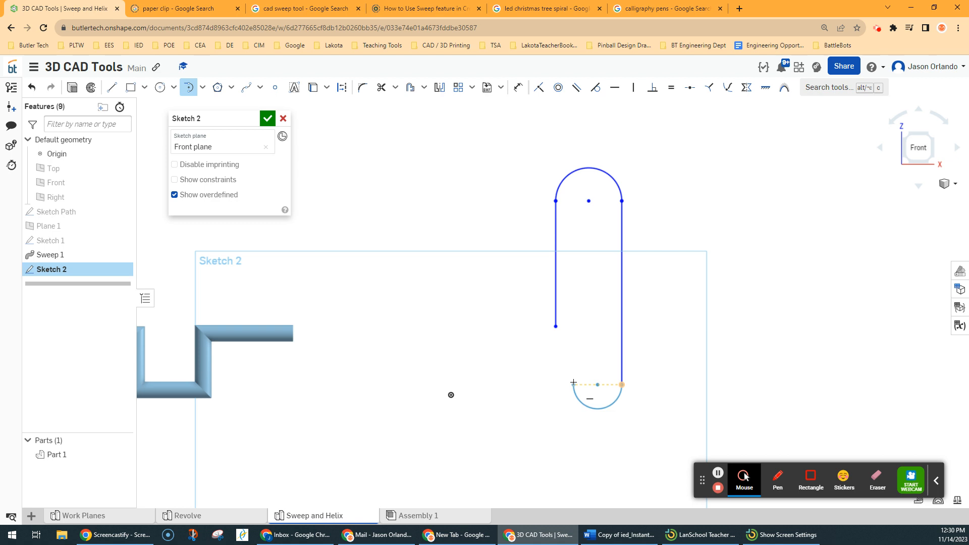
{"action": "left_click", "coordinate": [574, 384]}
{"action": "key", "text": "l"}
{"action": "left_click", "coordinate": [574, 385]}
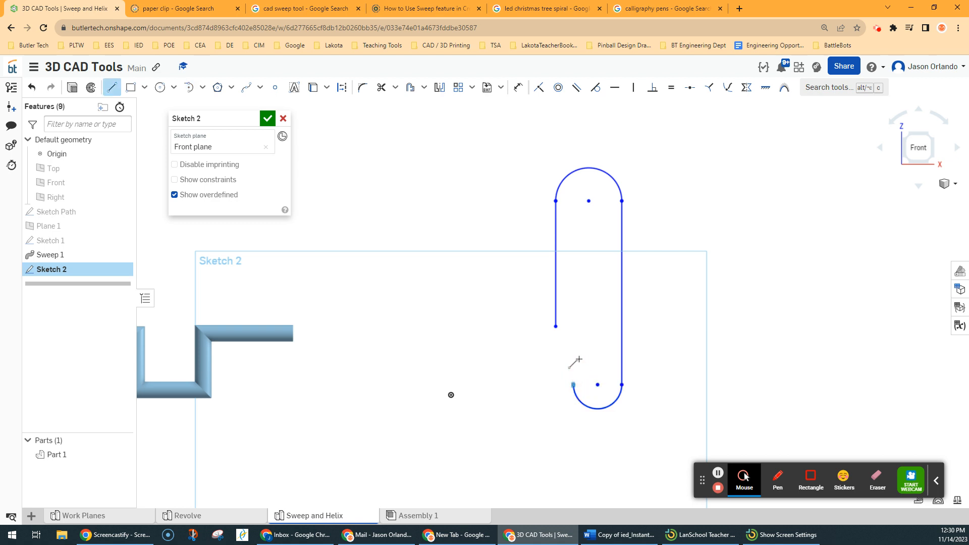
{"action": "left_click", "coordinate": [572, 221]}
Add a small tangent arc atop the inner line, continue it with a vertical line about 2.14 long downward, and finish the sketch.
{"action": "key", "text": "t"}
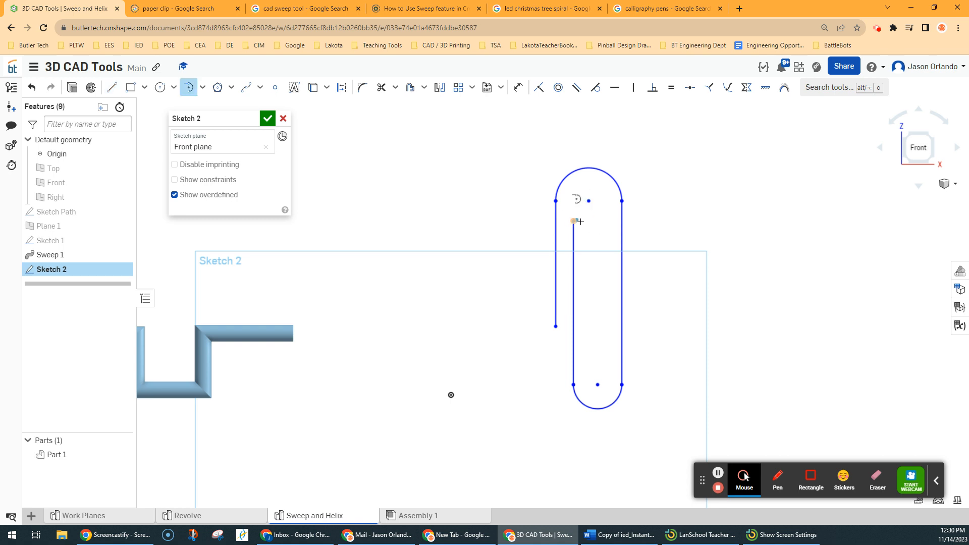
{"action": "left_click", "coordinate": [603, 220]}
{"action": "key", "text": "l"}
{"action": "left_click", "coordinate": [603, 221]}
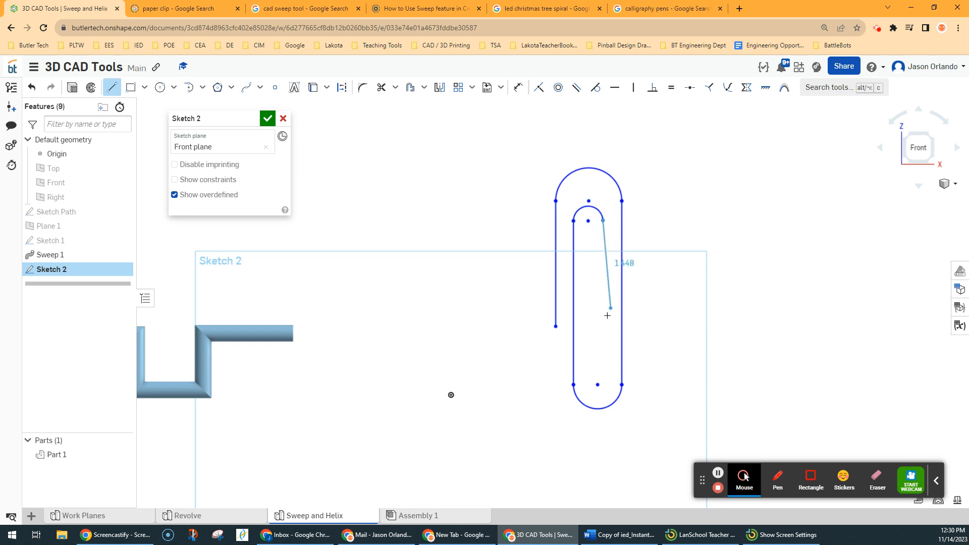
{"action": "left_click", "coordinate": [603, 343]}
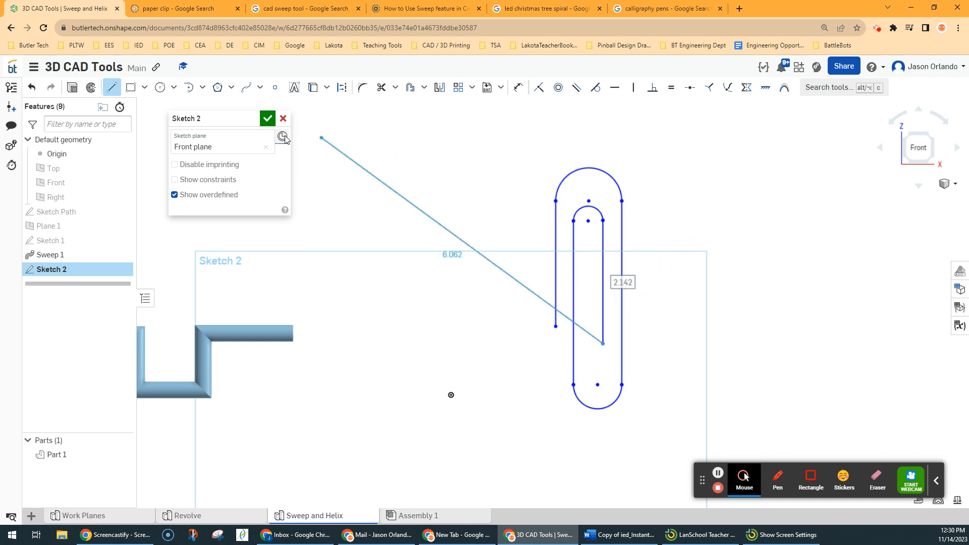
{"action": "left_click", "coordinate": [111, 87]}
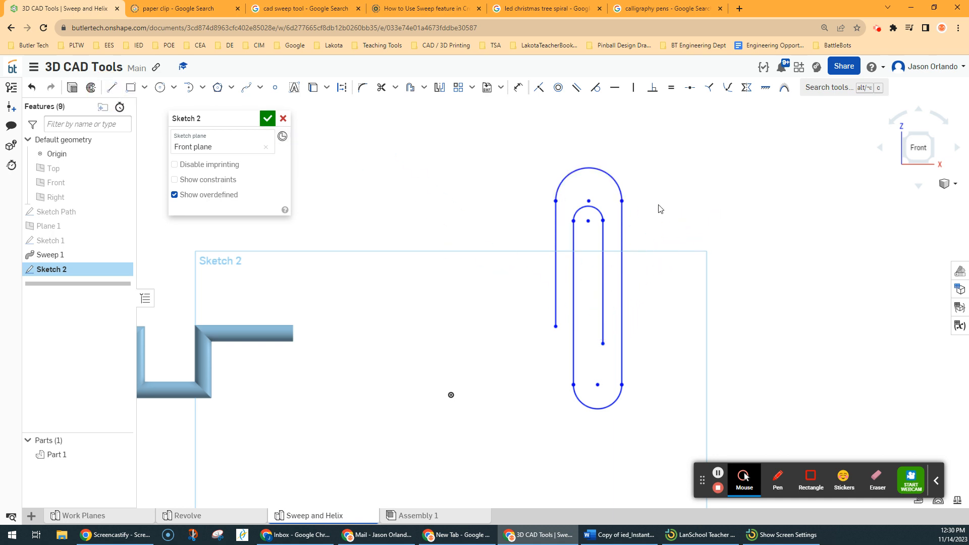
{"action": "left_click", "coordinate": [267, 118]}
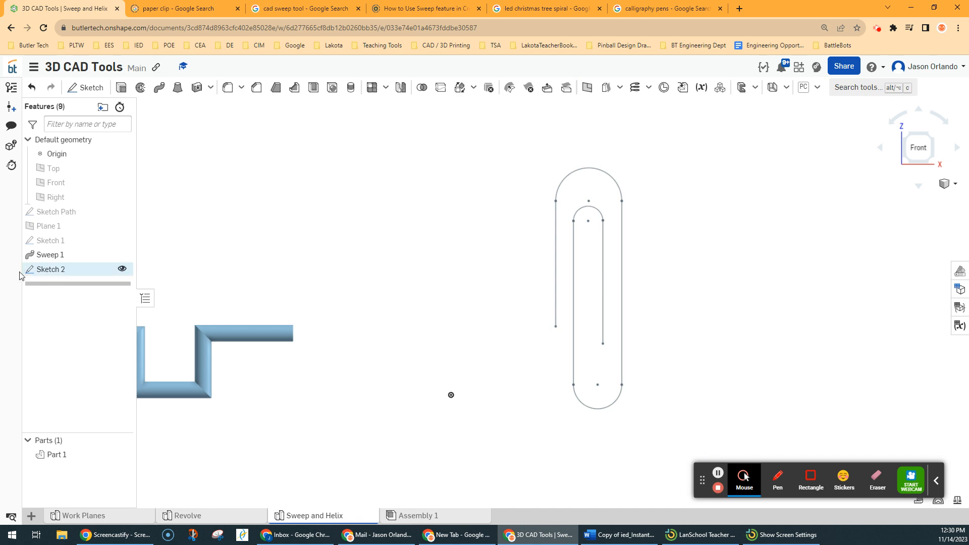
Rename the paper clip path sketch as Sketch Path_Paperclip.
{"action": "right_click", "coordinate": [76, 271]}
{"action": "left_click", "coordinate": [87, 279]}
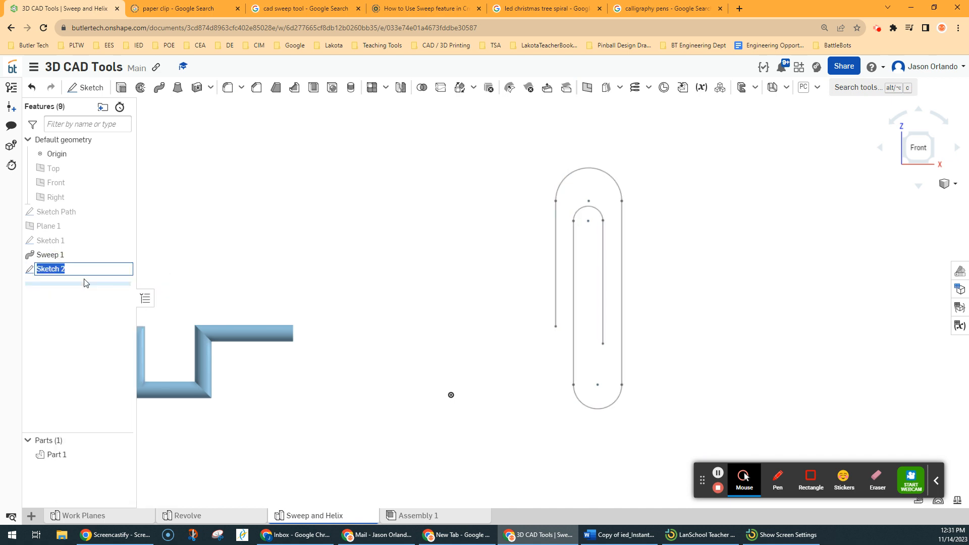
{"action": "key", "text": "End"}
{"action": "type", "text": "p"}
{"action": "key", "text": "Return"}
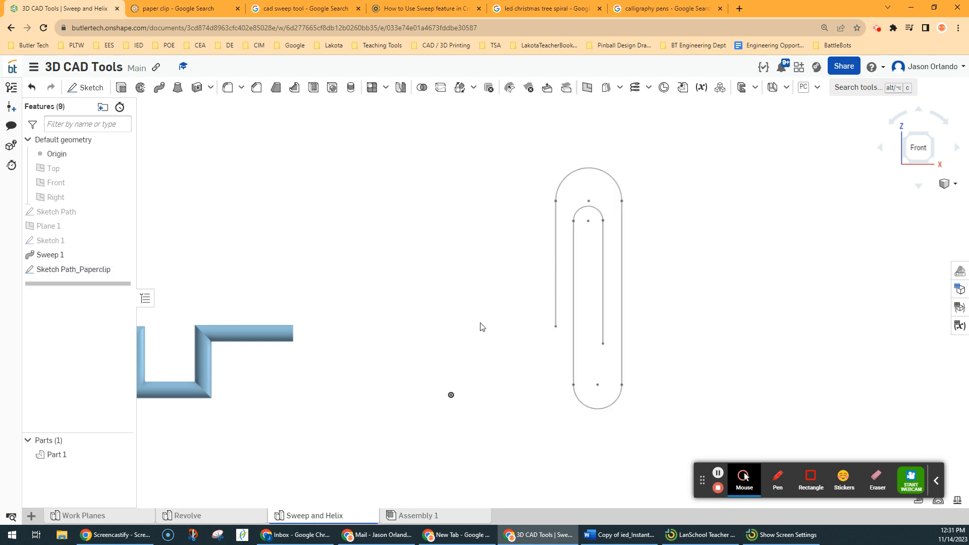
Create a Point normal plane at the lower endpoint of the paper clip's outer free line, perpendicular to that line.
{"action": "scroll", "coordinate": [553, 330], "scroll_direction": "up", "scroll_amount": 2}
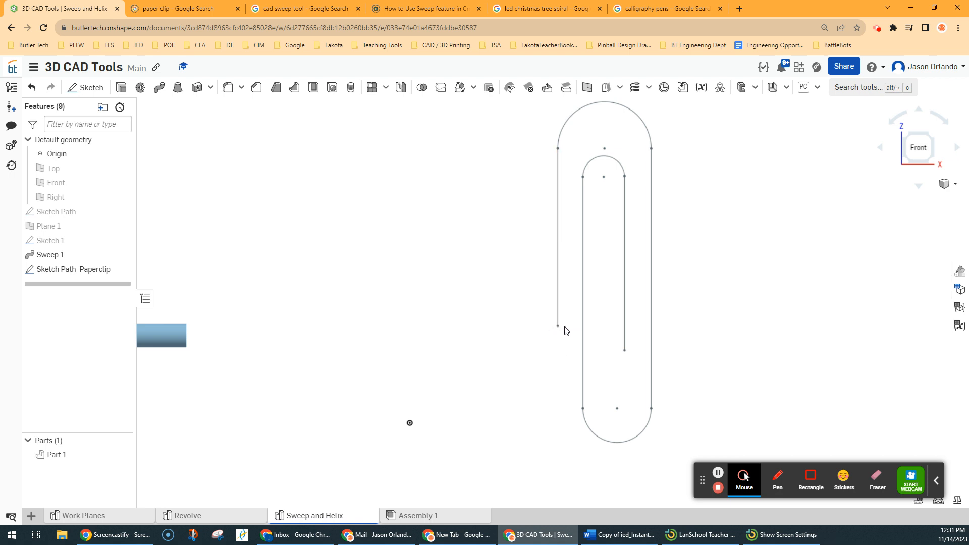
{"action": "left_click", "coordinate": [586, 88]}
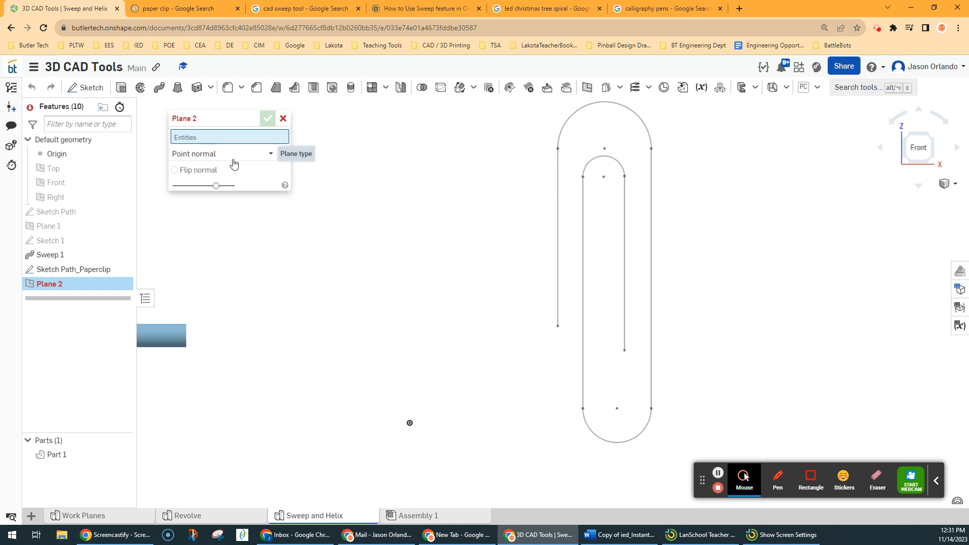
{"action": "left_click", "coordinate": [558, 327]}
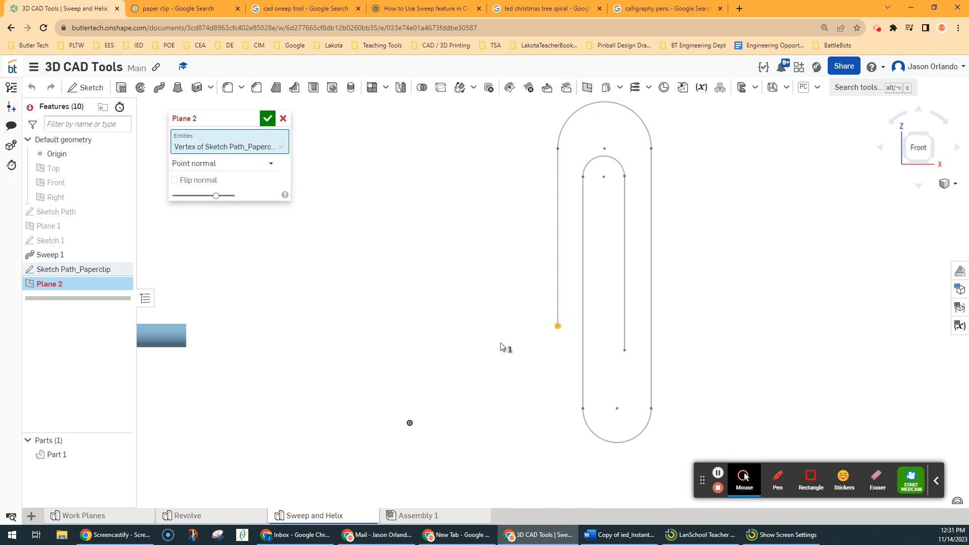
{"action": "left_click", "coordinate": [557, 281]}
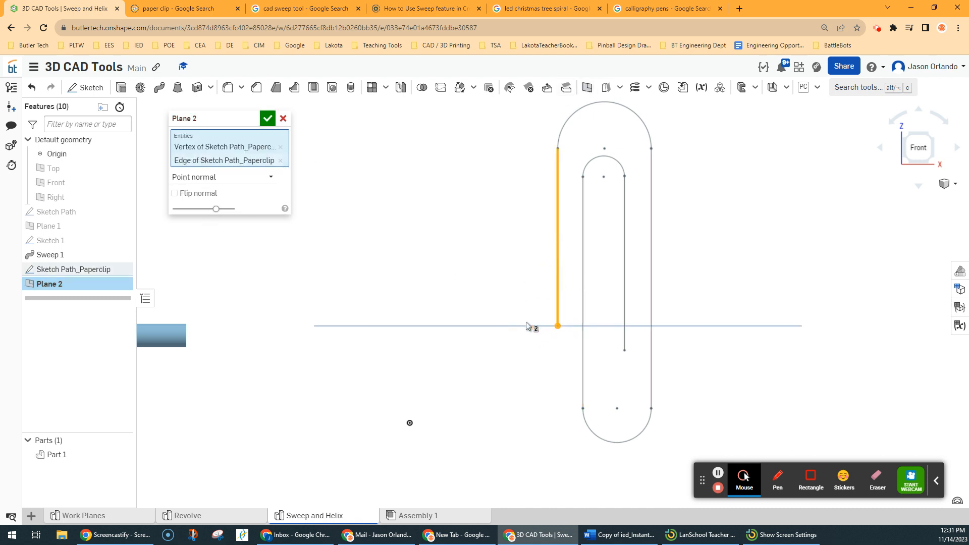
{"action": "right_click_drag", "start_coordinate": [529, 347], "coordinate": [519, 354]}
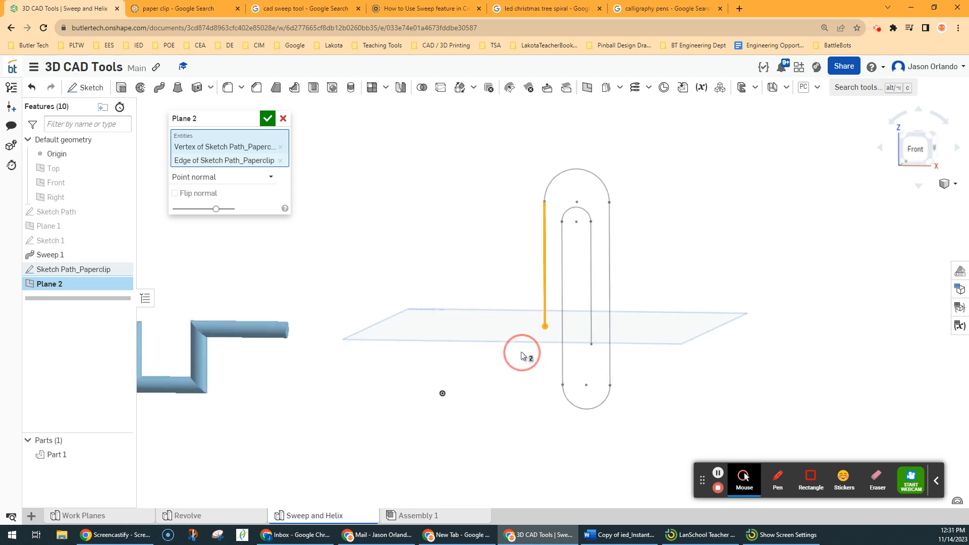
{"action": "left_click", "coordinate": [267, 119]}
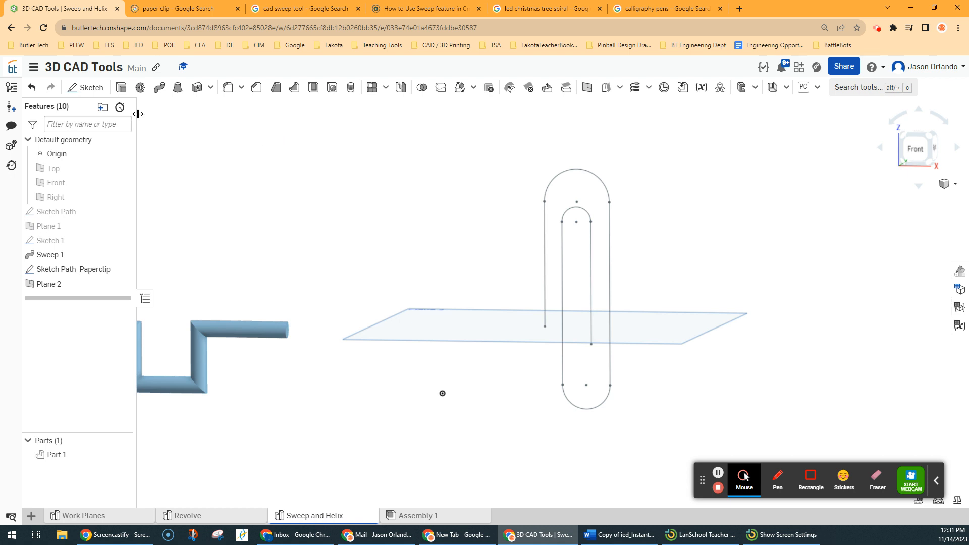
Sketch a small circle on the new plane, centred on the path's outer endpoint, and finish the sketch.
{"action": "left_click", "coordinate": [86, 87]}
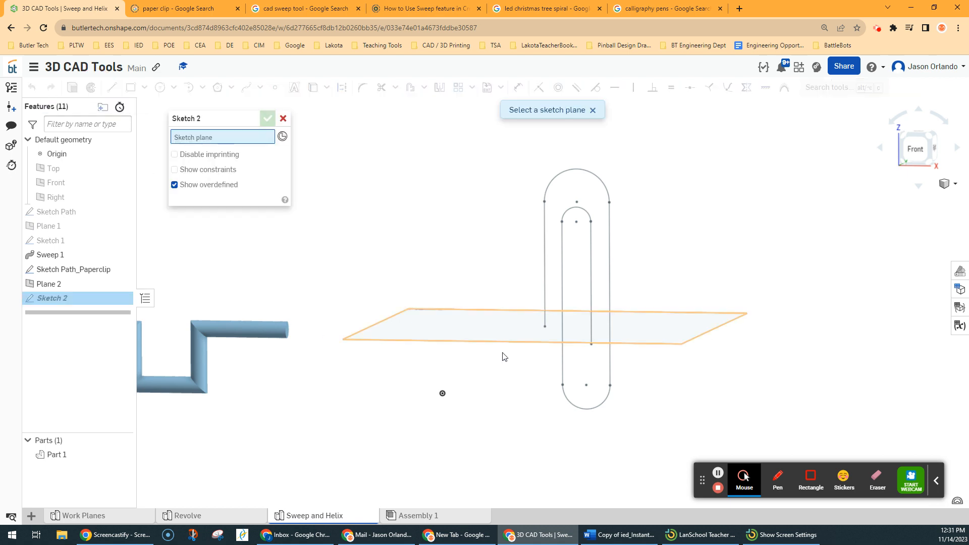
{"action": "left_click", "coordinate": [535, 348]}
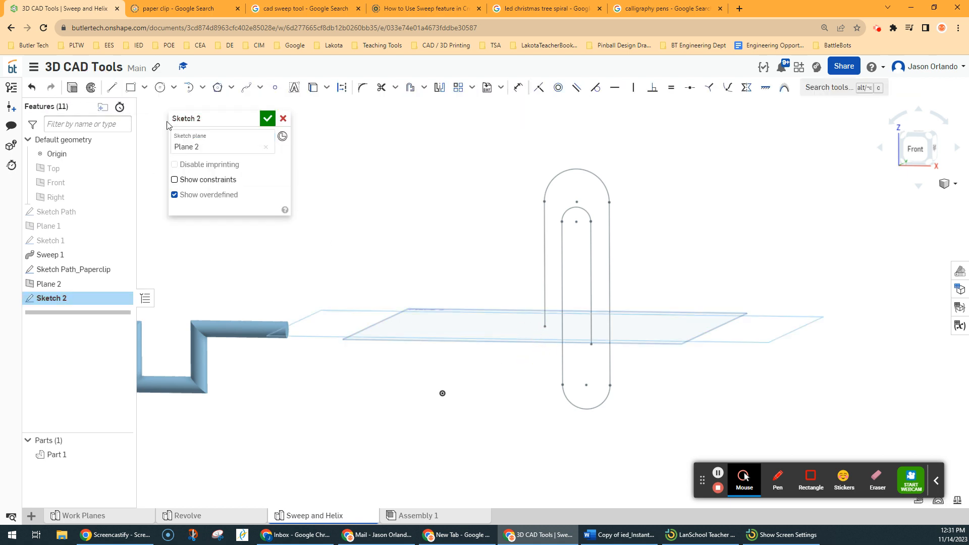
{"action": "left_click", "coordinate": [159, 87]}
{"action": "scroll", "coordinate": [554, 338], "scroll_direction": "up", "scroll_amount": 2}
{"action": "scroll", "coordinate": [554, 338], "scroll_direction": "up", "scroll_amount": 3}
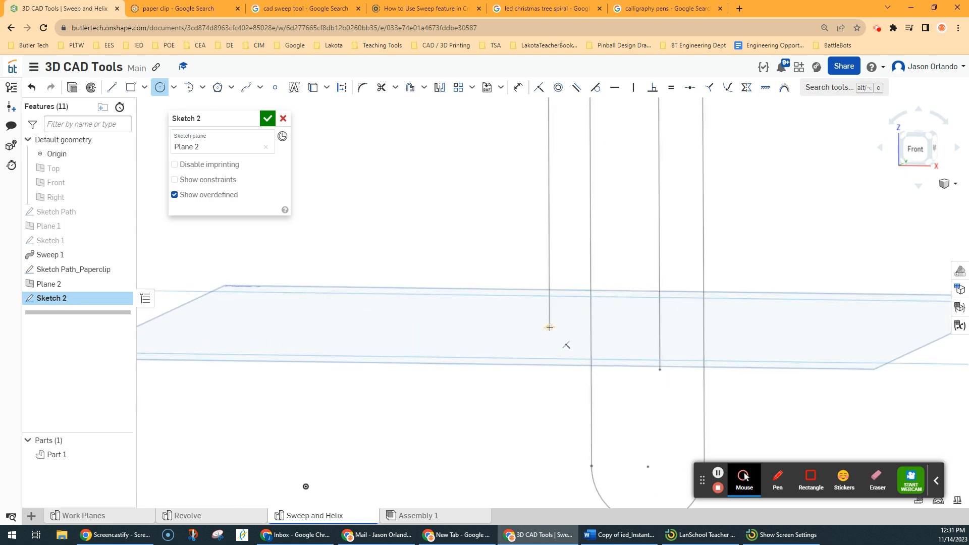
{"action": "scroll", "coordinate": [549, 327], "scroll_direction": "up", "scroll_amount": 2}
{"action": "left_click", "coordinate": [549, 326]}
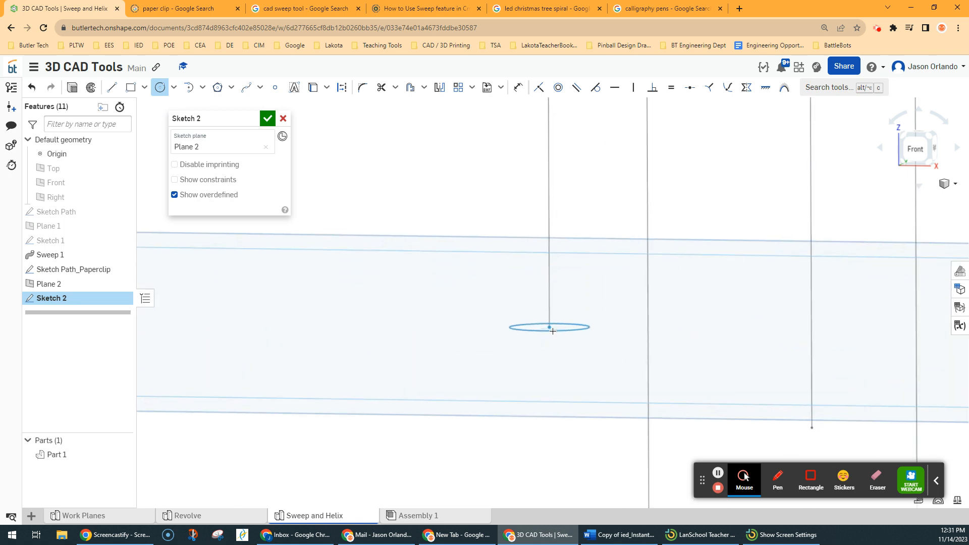
{"action": "scroll", "coordinate": [554, 335], "scroll_direction": "up", "scroll_amount": 2}
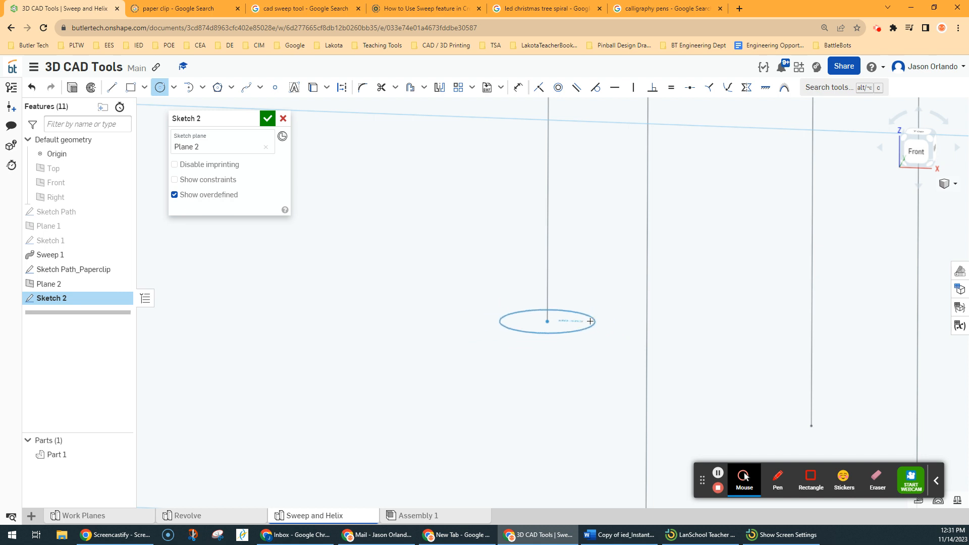
{"action": "left_click", "coordinate": [584, 324]}
{"action": "scroll", "coordinate": [522, 308], "scroll_direction": "down", "scroll_amount": 5}
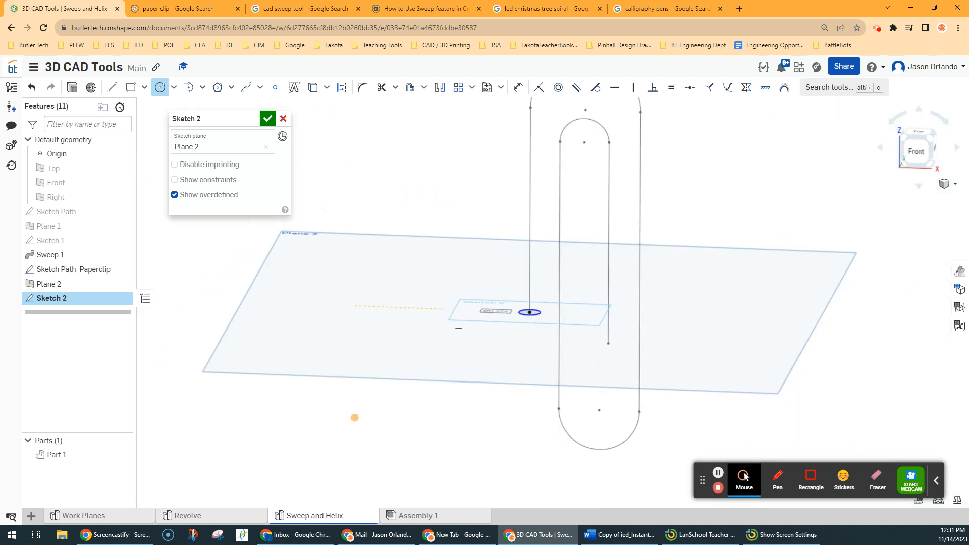
{"action": "left_click", "coordinate": [264, 119]}
{"action": "scroll", "coordinate": [365, 206], "scroll_direction": "down", "scroll_amount": 4}
{"action": "middle_click_drag", "start_coordinate": [378, 197], "coordinate": [362, 224]}
{"action": "scroll", "coordinate": [382, 225], "scroll_direction": "up", "scroll_amount": 3}
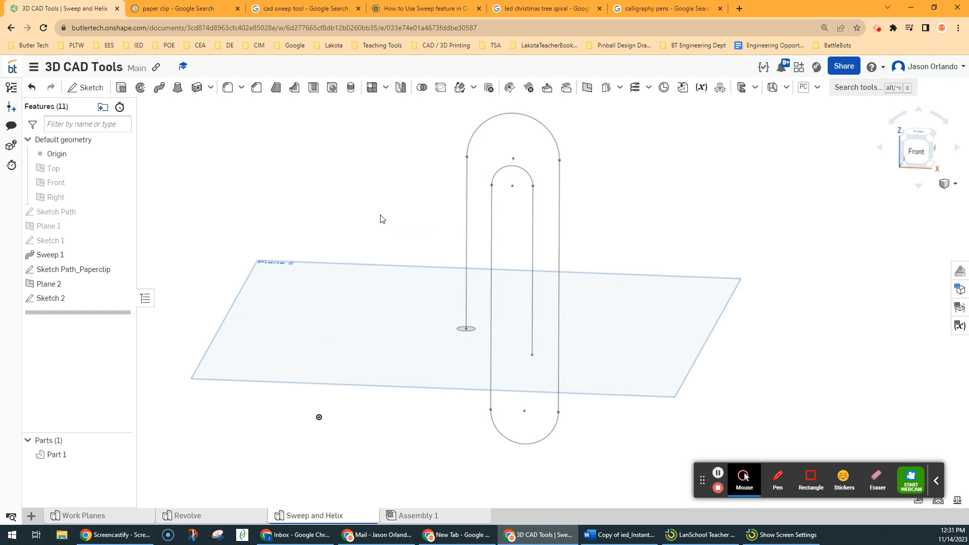
Rename the plane at the path's end as Plane Normal at Endpt of Path.
{"action": "right_click", "coordinate": [78, 284]}
{"action": "left_click", "coordinate": [137, 294]}
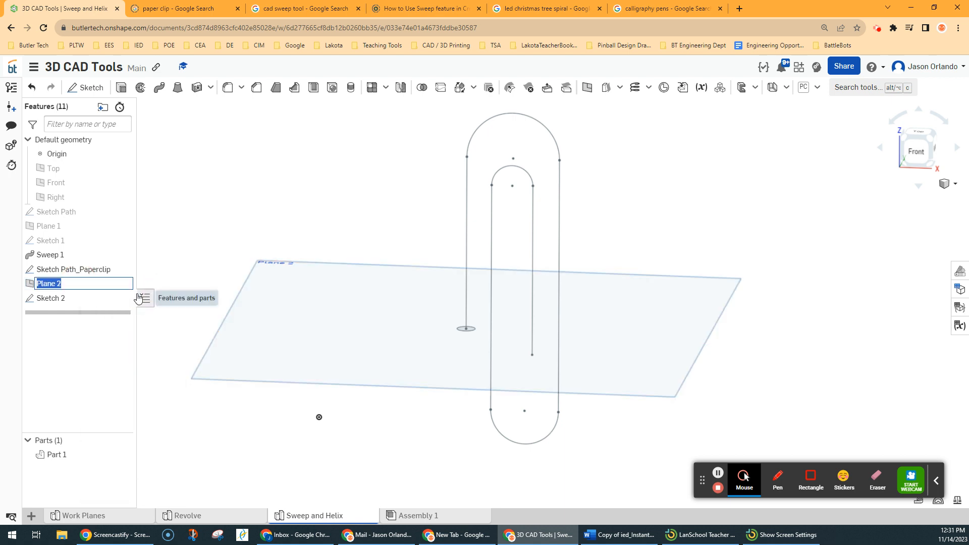
{"action": "key", "text": "End"}
{"action": "key", "text": "BackSpace"}
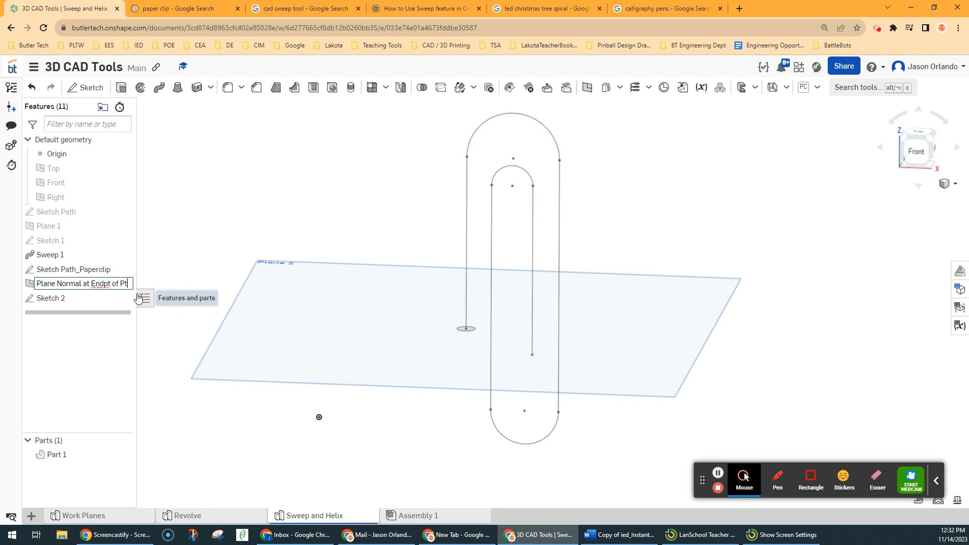
{"action": "type", "text": "Normal at Endpt of Path"}
{"action": "key", "text": "Return"}
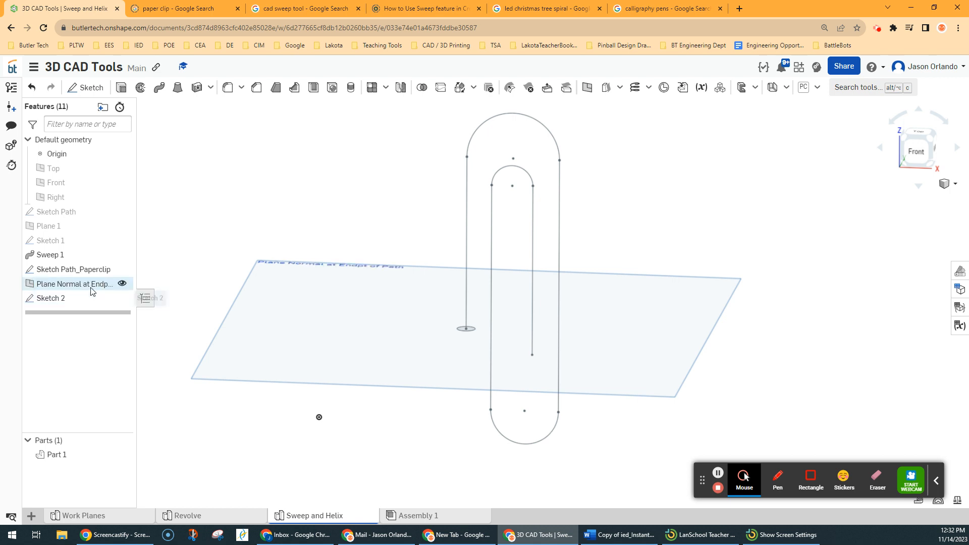
Rename the circle's sketch as Sketch Profile_Paperclip.
{"action": "right_click", "coordinate": [93, 300]}
{"action": "left_click", "coordinate": [126, 298]}
{"action": "key", "text": "End"}
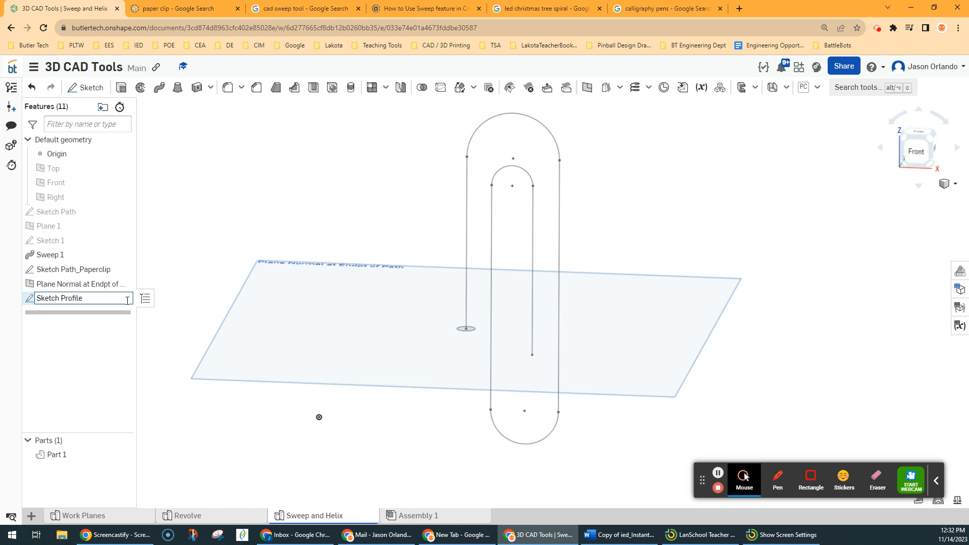
{"action": "key", "text": "Return"}
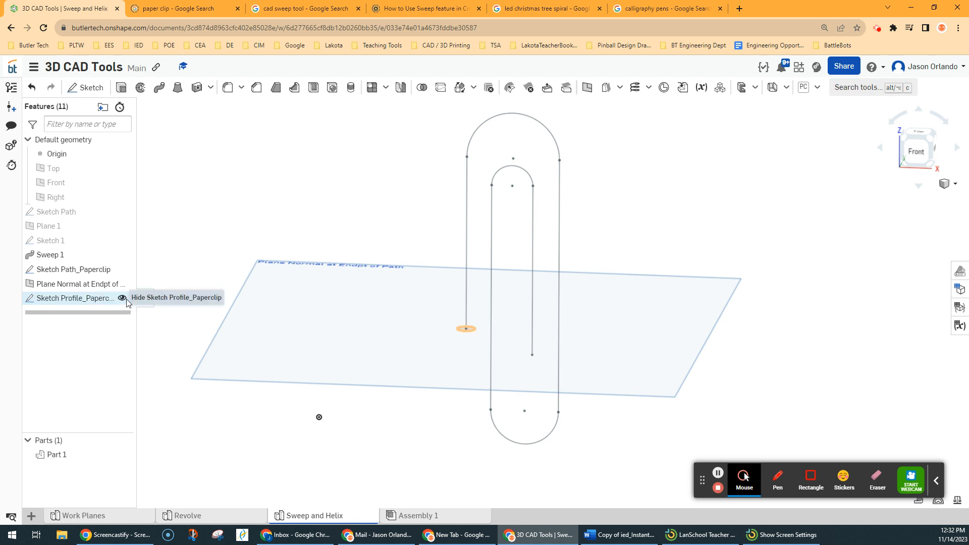
Start a new solid Sweep with the small circle at the path's end as its profile.
{"action": "left_click", "coordinate": [159, 89]}
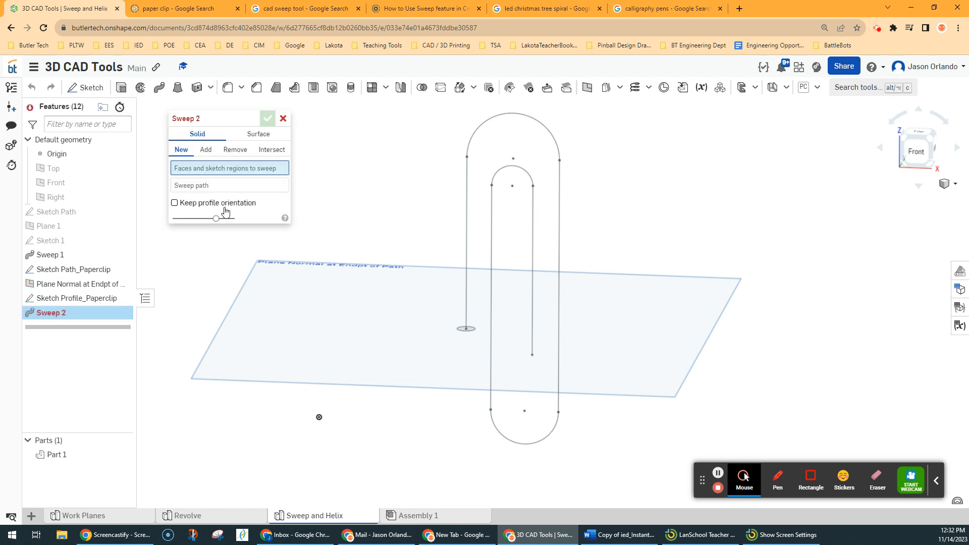
{"action": "scroll", "coordinate": [453, 329], "scroll_direction": "up", "scroll_amount": 2}
{"action": "scroll", "coordinate": [452, 329], "scroll_direction": "up", "scroll_amount": 4}
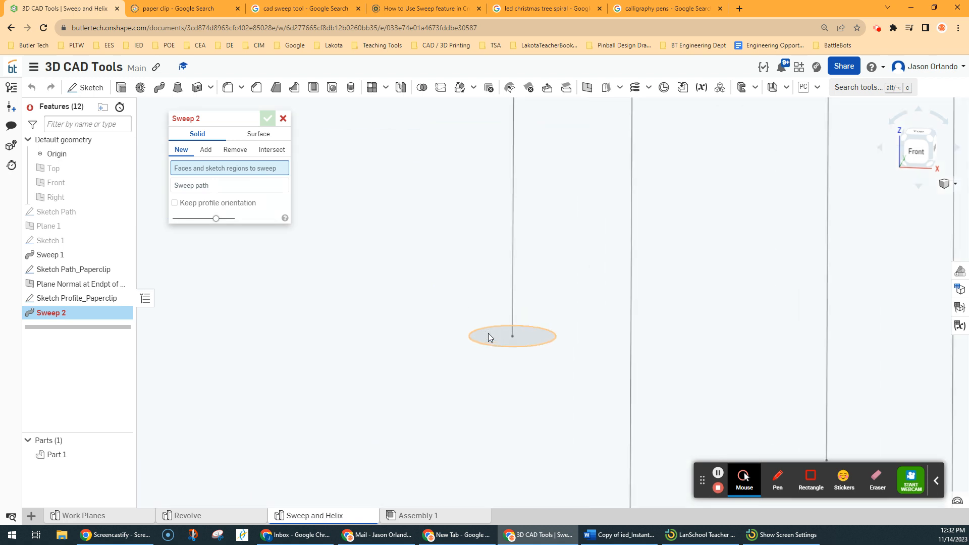
{"action": "left_click", "coordinate": [489, 333]}
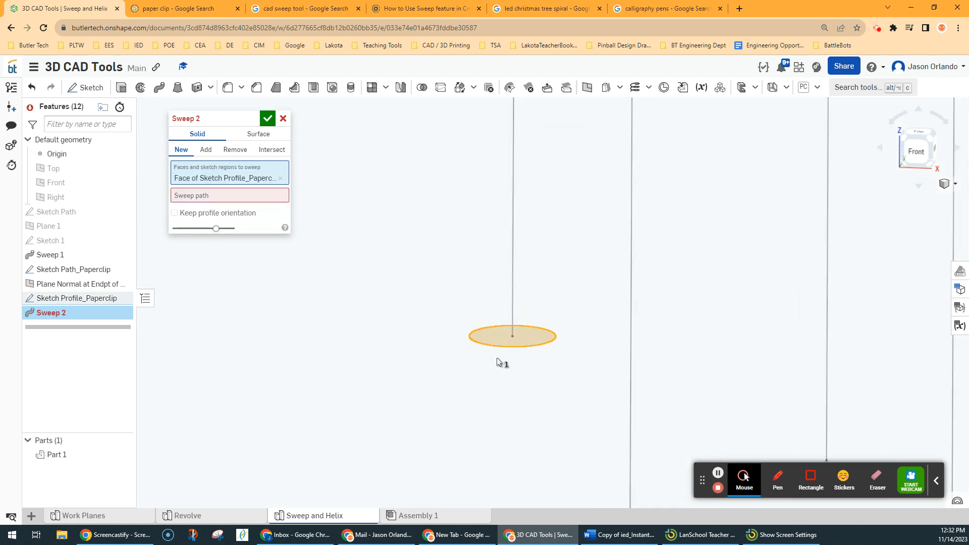
Set all seven connected lines and arcs of the paper clip sketch as the sweep path and complete the sweep.
{"action": "left_click", "coordinate": [181, 196]}
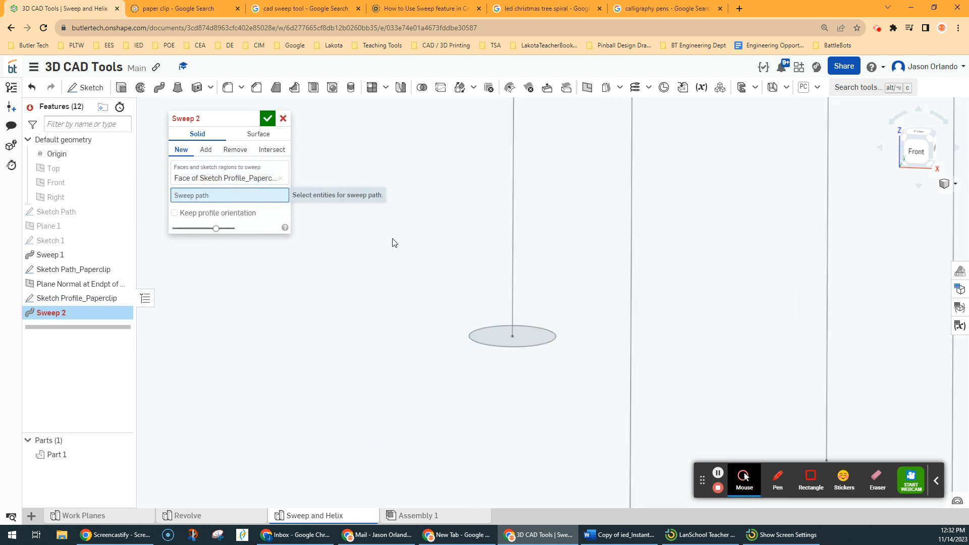
{"action": "scroll", "coordinate": [430, 255], "scroll_direction": "down", "scroll_amount": 5}
{"action": "scroll", "coordinate": [459, 174], "scroll_direction": "down", "scroll_amount": 2}
{"action": "middle_click_drag", "start_coordinate": [454, 182], "coordinate": [414, 332]}
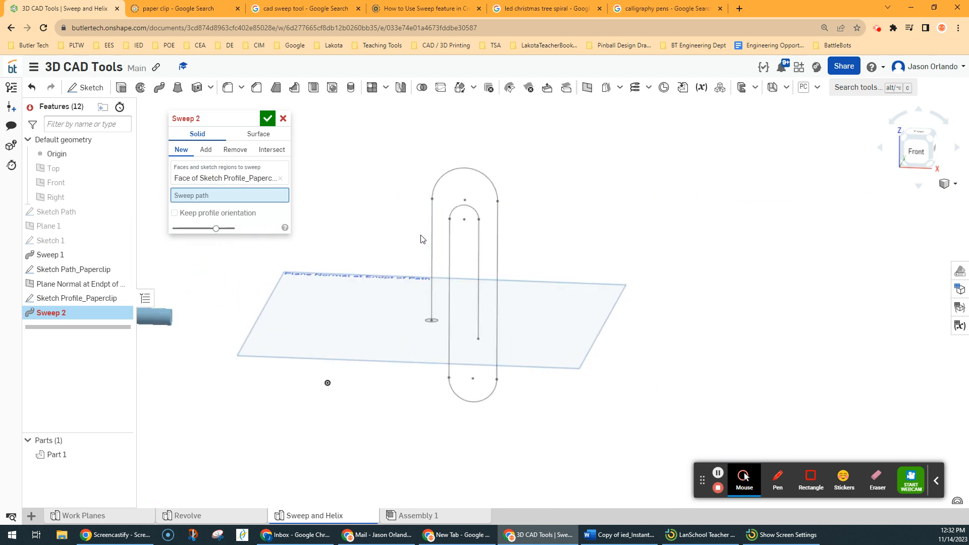
{"action": "left_click", "coordinate": [432, 227]}
{"action": "left_click", "coordinate": [456, 167]}
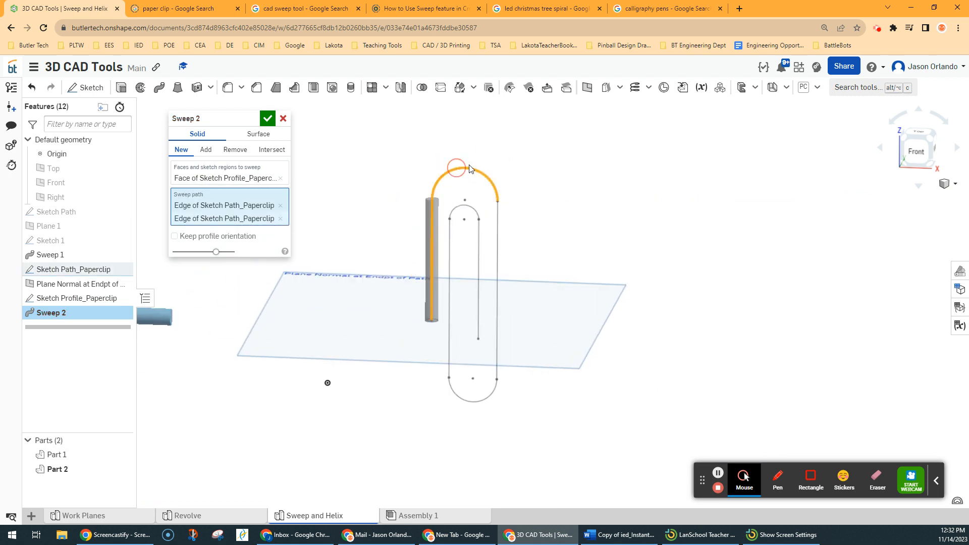
{"action": "left_click", "coordinate": [497, 245]}
{"action": "left_click", "coordinate": [449, 386]}
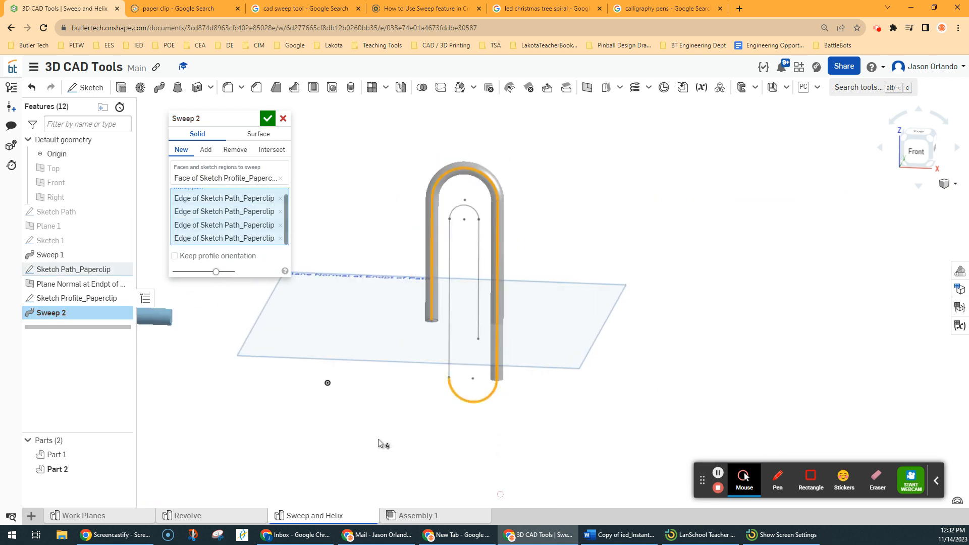
{"action": "left_click", "coordinate": [450, 271]}
{"action": "left_click", "coordinate": [471, 207]}
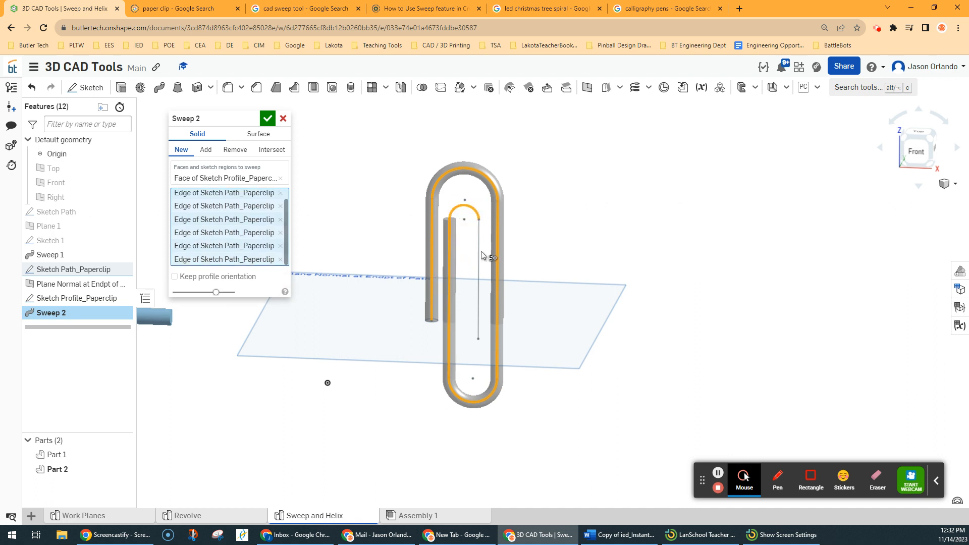
{"action": "left_click", "coordinate": [479, 253]}
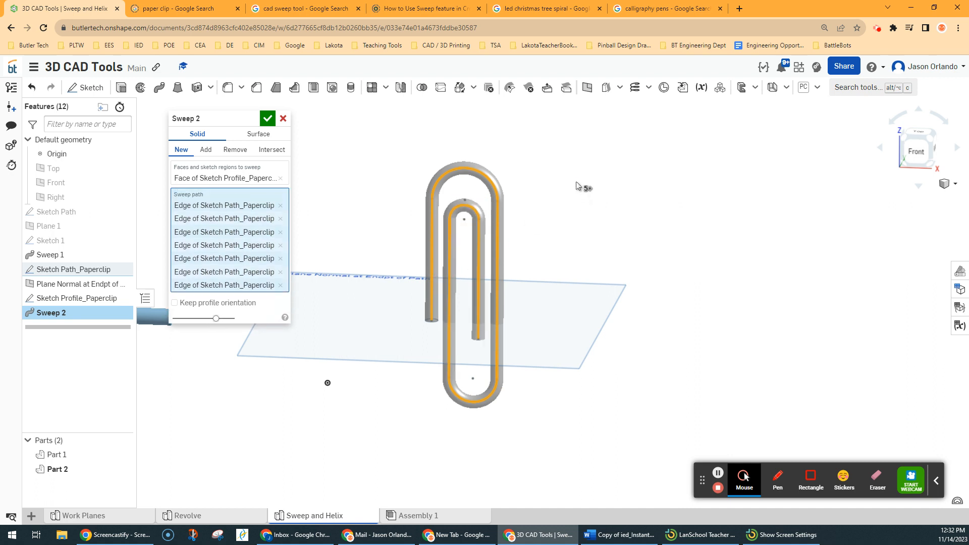
{"action": "left_click", "coordinate": [267, 118]}
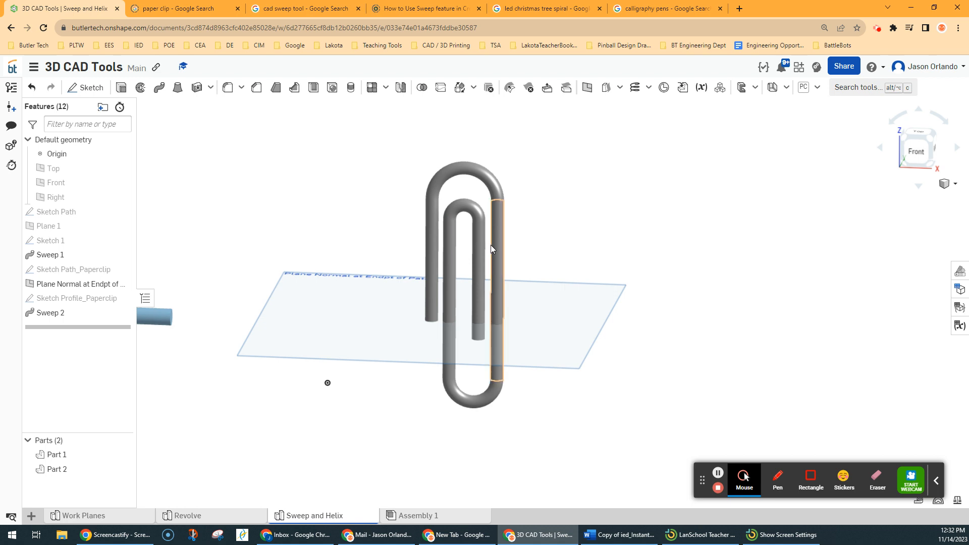
Roll the feature history back to just after Sketch Path_Paperclip to review the path, and return it to the end after Sweep 2.
{"action": "left_click_drag", "start_coordinate": [73, 332], "coordinate": [73, 284]}
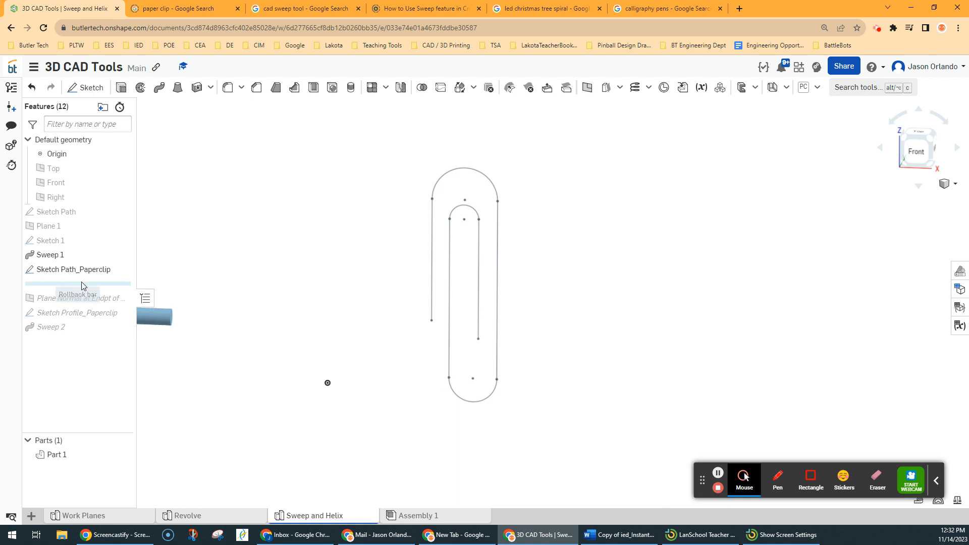
{"action": "left_click_drag", "start_coordinate": [87, 285], "coordinate": [82, 338]}
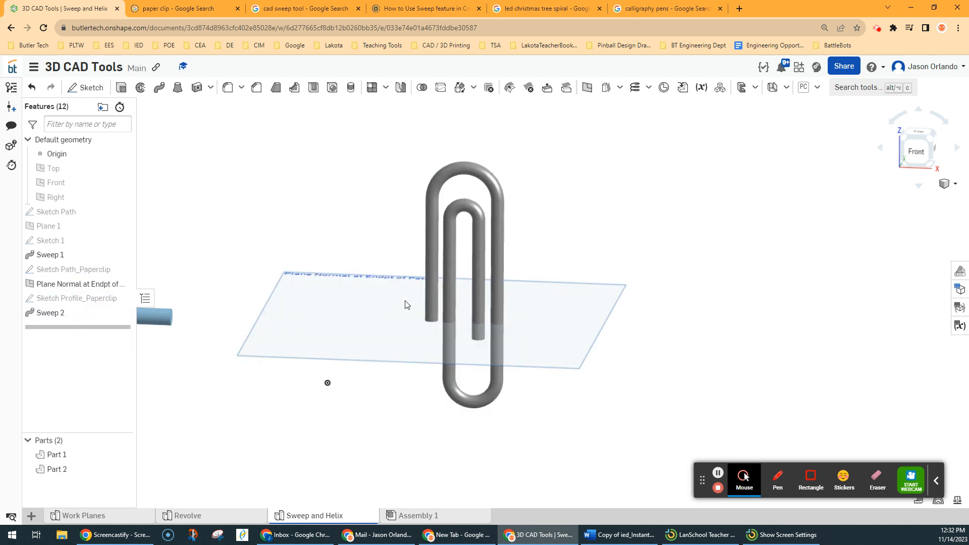
{"action": "scroll", "coordinate": [611, 276], "scroll_direction": "down", "scroll_amount": 2}
{"action": "middle_click_drag", "start_coordinate": [724, 279], "coordinate": [598, 280]}
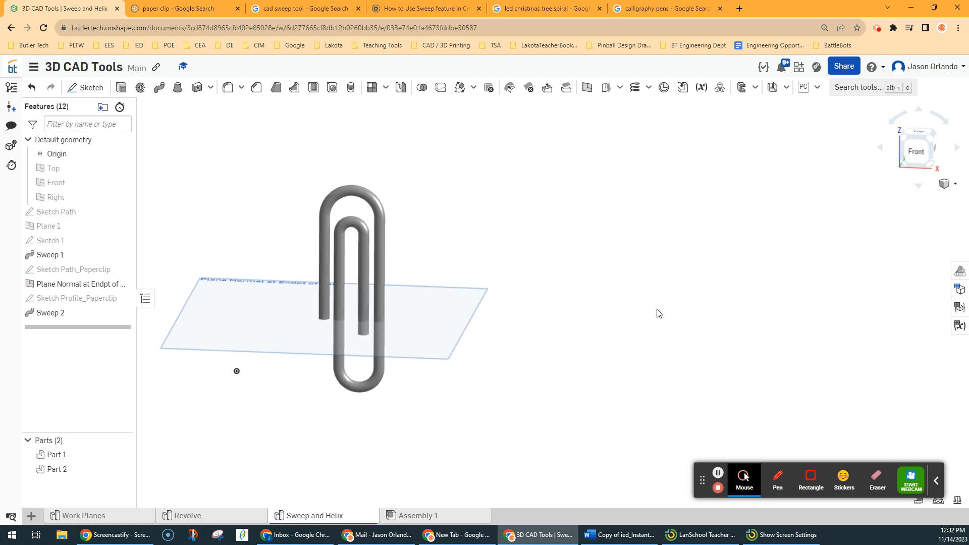
{"action": "middle_click_drag", "start_coordinate": [667, 309], "coordinate": [606, 326]}
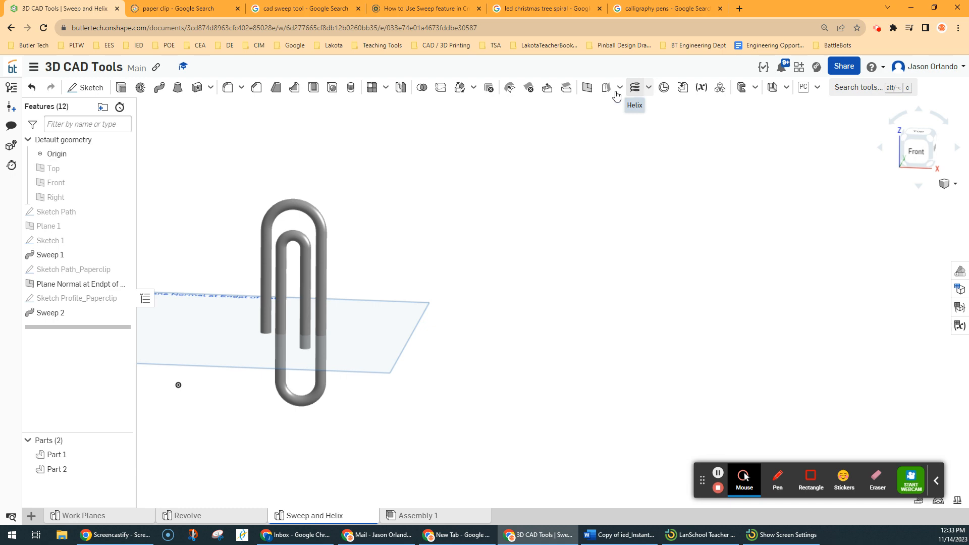
Switch to the browser's LED Christmas tree spiral image results and go back to the led christmas tree web search.
{"action": "left_click", "coordinate": [533, 10]}
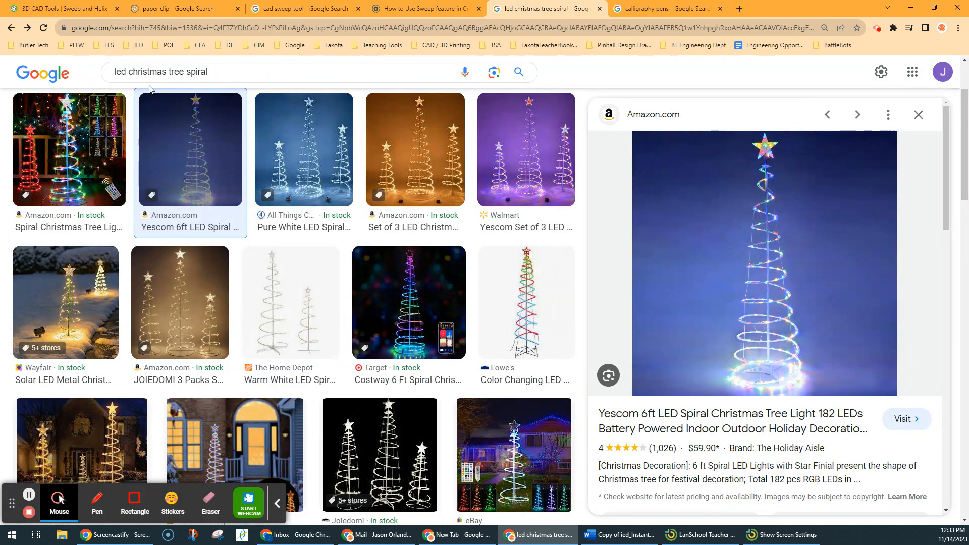
{"action": "left_click", "coordinate": [11, 29]}
{"action": "left_click", "coordinate": [11, 29]}
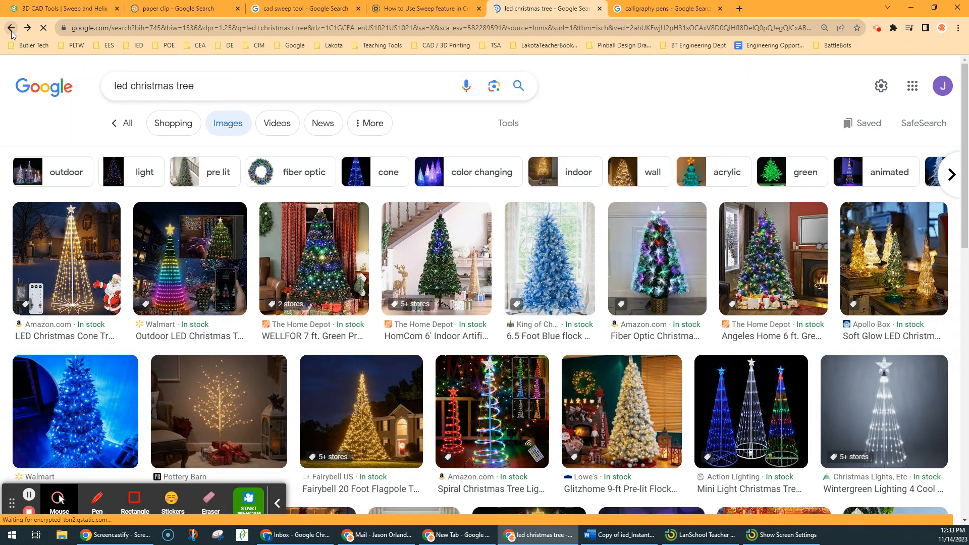
{"action": "left_click", "coordinate": [12, 29]}
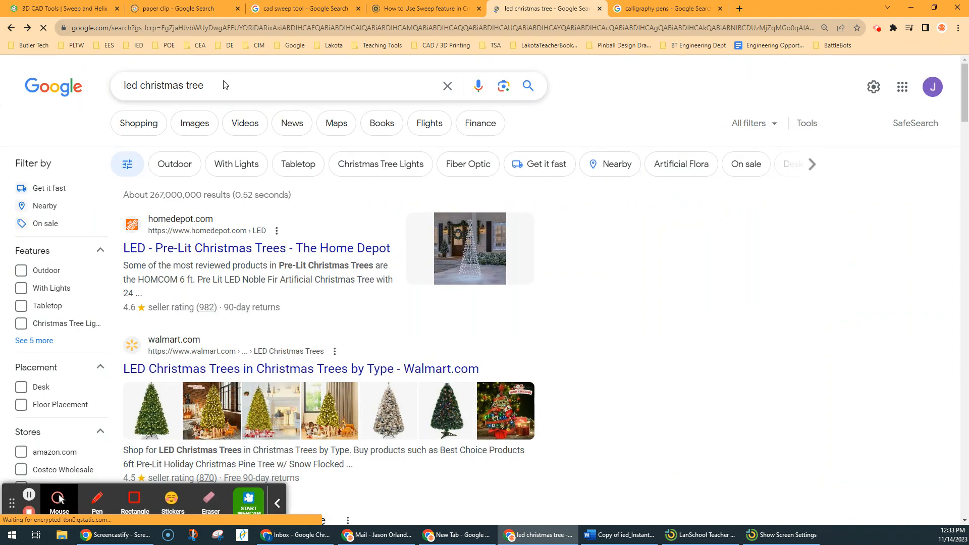
Search Google Images for "spring tapered battery" and return to the Onshape document.
{"action": "left_click", "coordinate": [228, 86]}
{"action": "key", "text": "ctrl+a"}
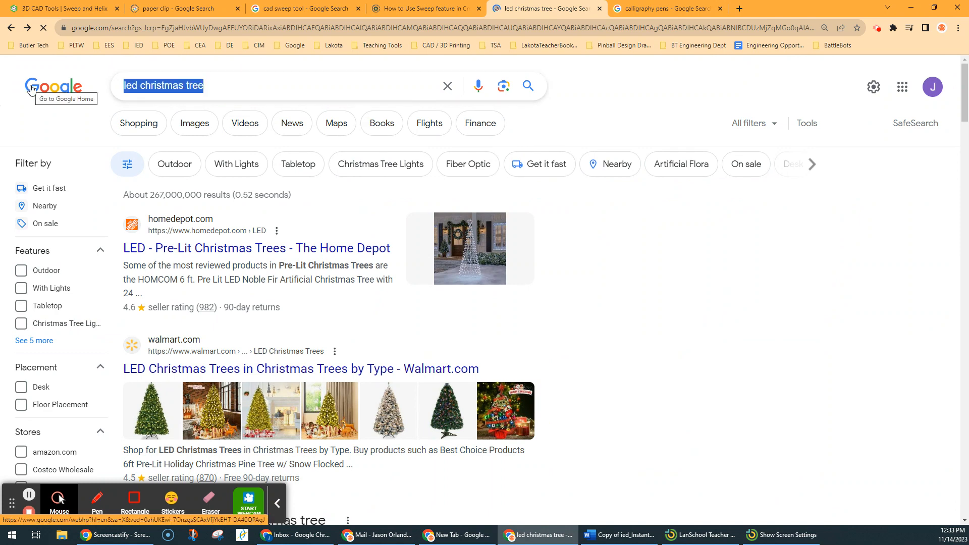
{"action": "type", "text": "sprin"}
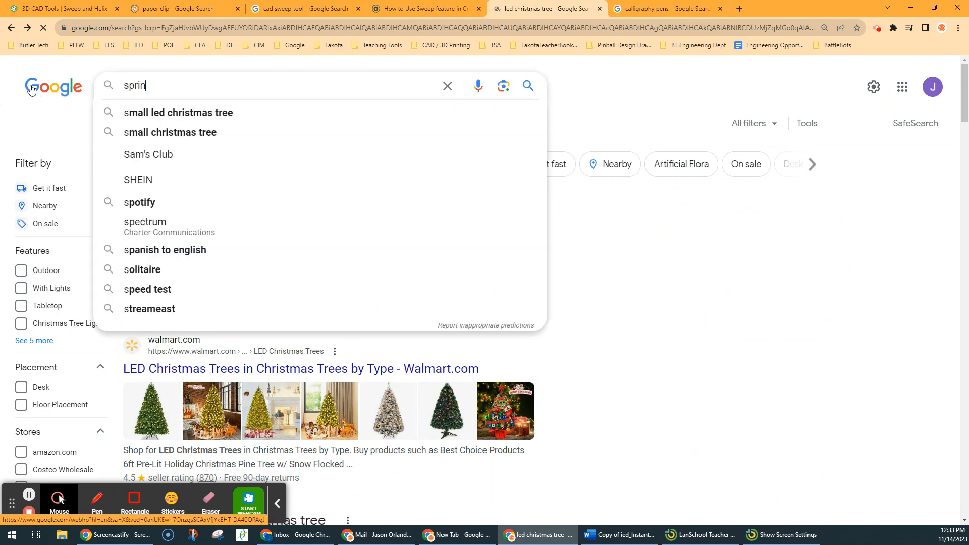
{"action": "type", "text": "g tapper"}
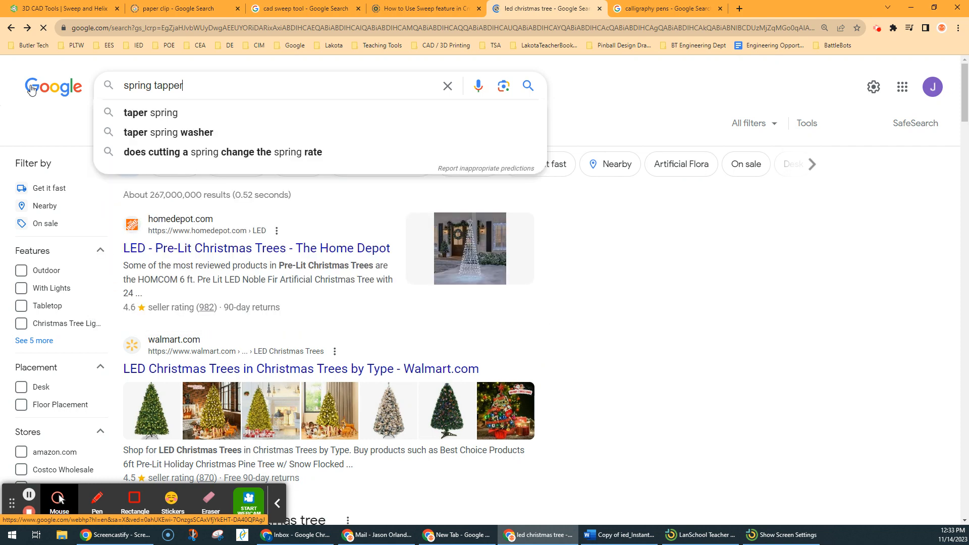
{"action": "type", "text": "d battery"}
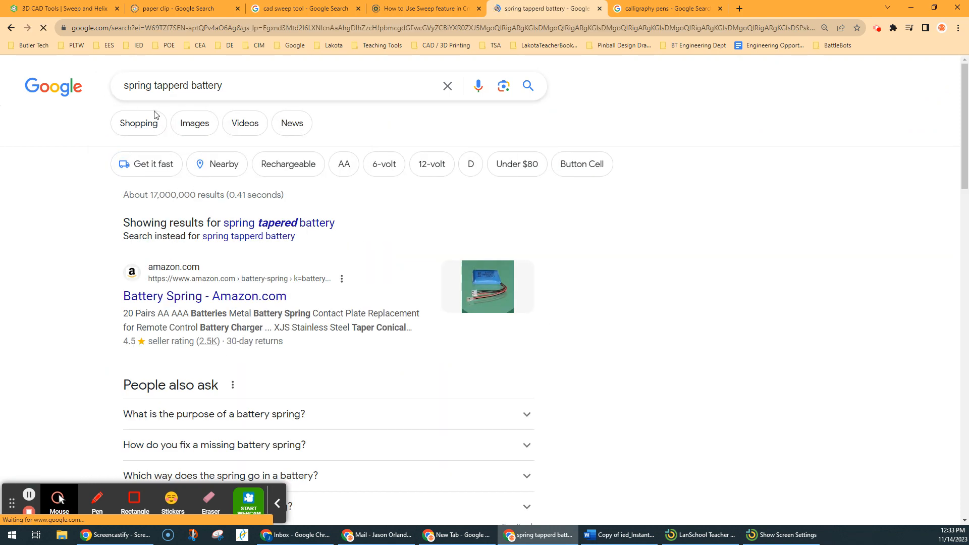
{"action": "left_click", "coordinate": [195, 123]}
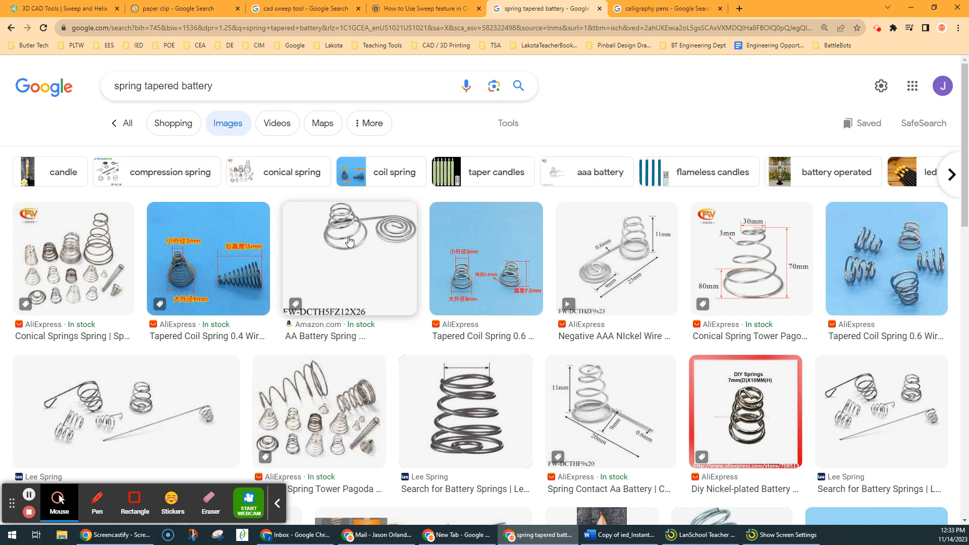
{"action": "left_click", "coordinate": [63, 9]}
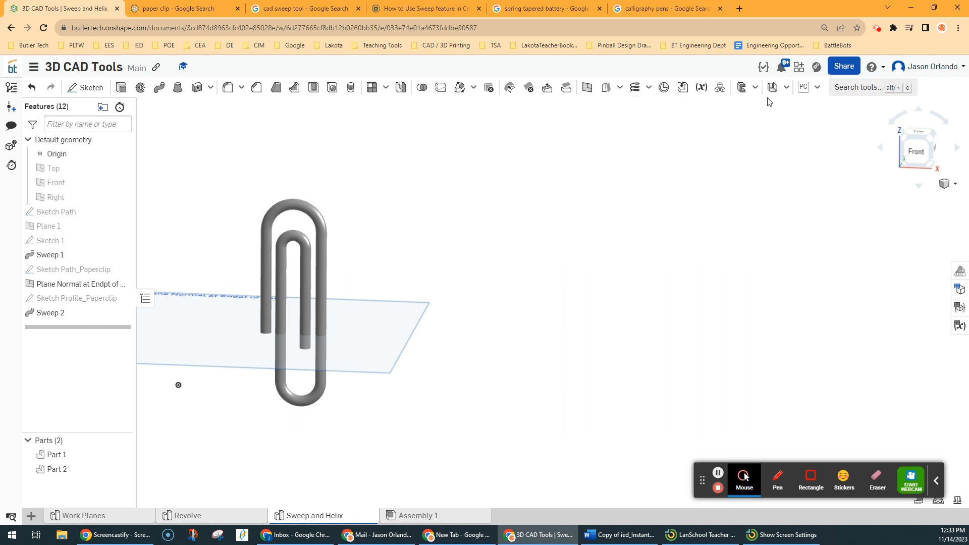
{"action": "left_click", "coordinate": [871, 91]}
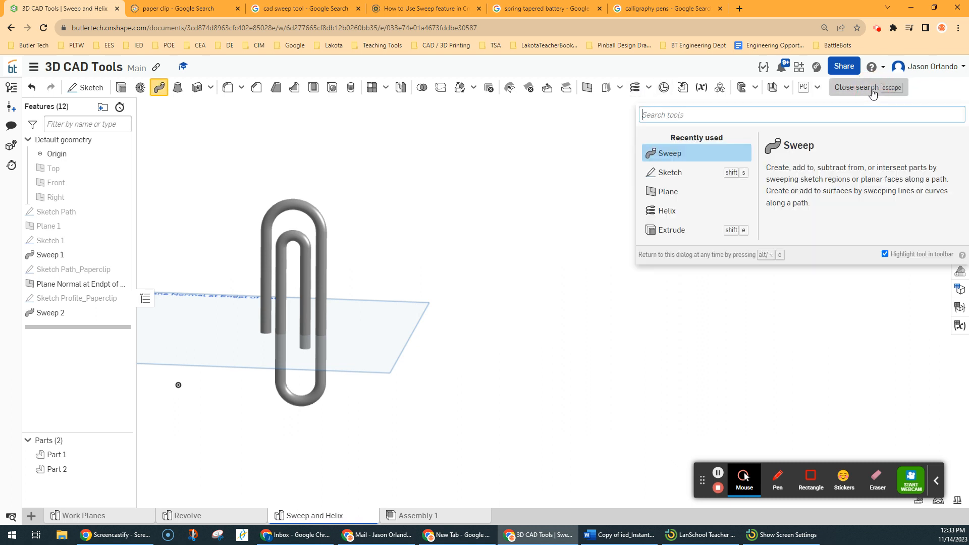
{"action": "type", "text": "helix"}
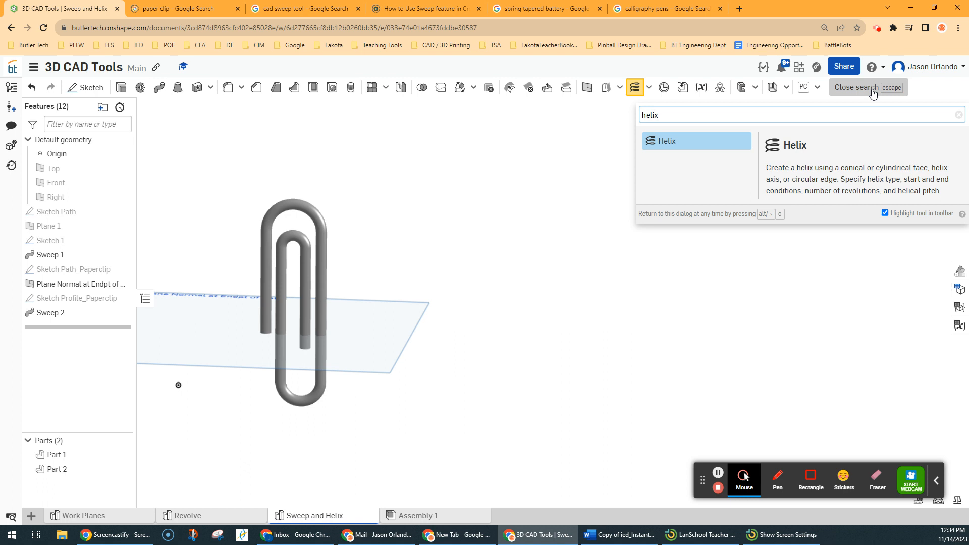
{"action": "left_click", "coordinate": [682, 141]}
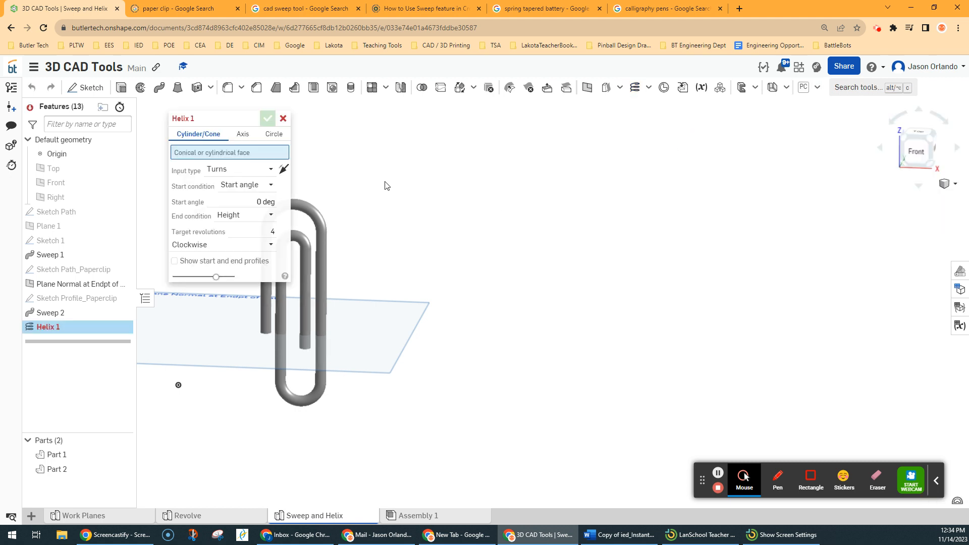
{"action": "left_click_drag", "start_coordinate": [222, 120], "coordinate": [225, 122]}
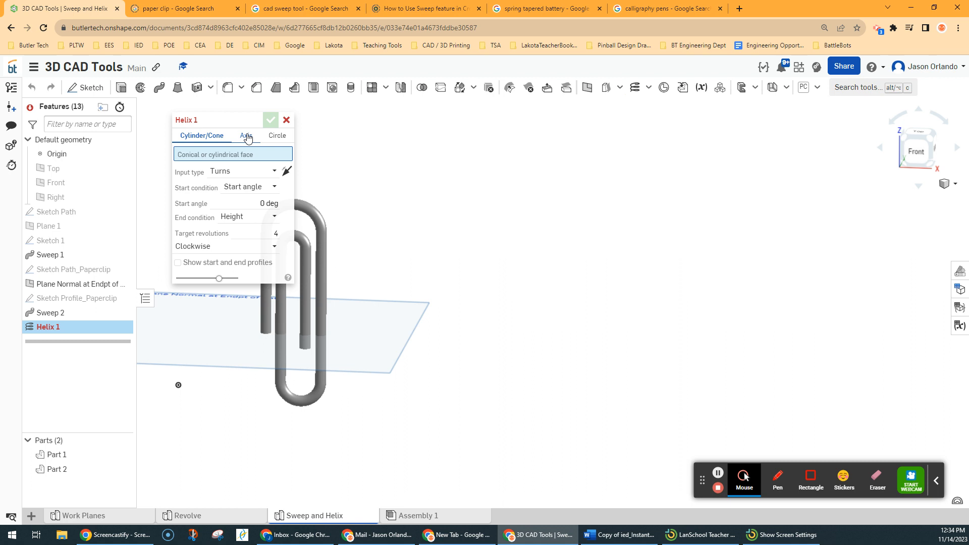
{"action": "left_click", "coordinate": [286, 120]}
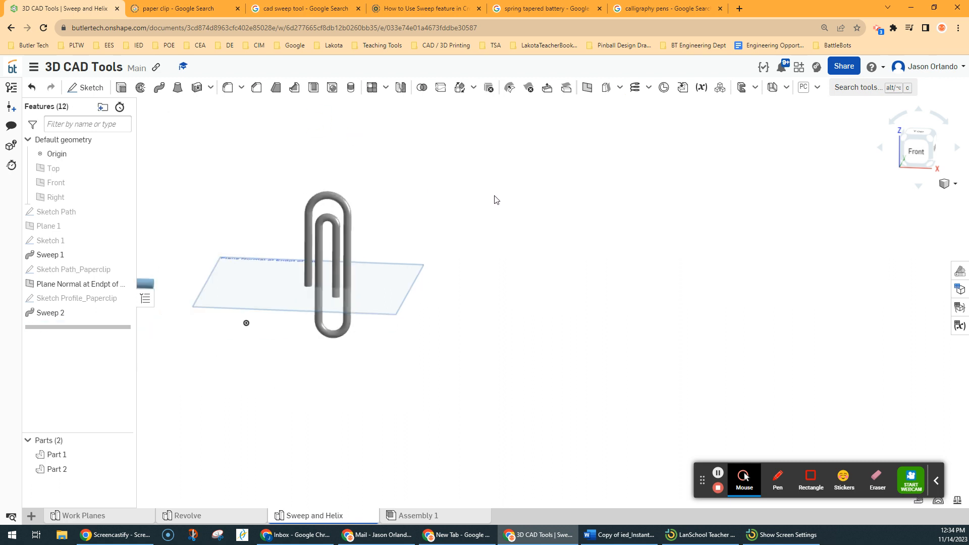
Show the Front plane and sketch a single vertical line about 3.18 in long on it, beside the paper clip.
{"action": "left_click", "coordinate": [123, 182]}
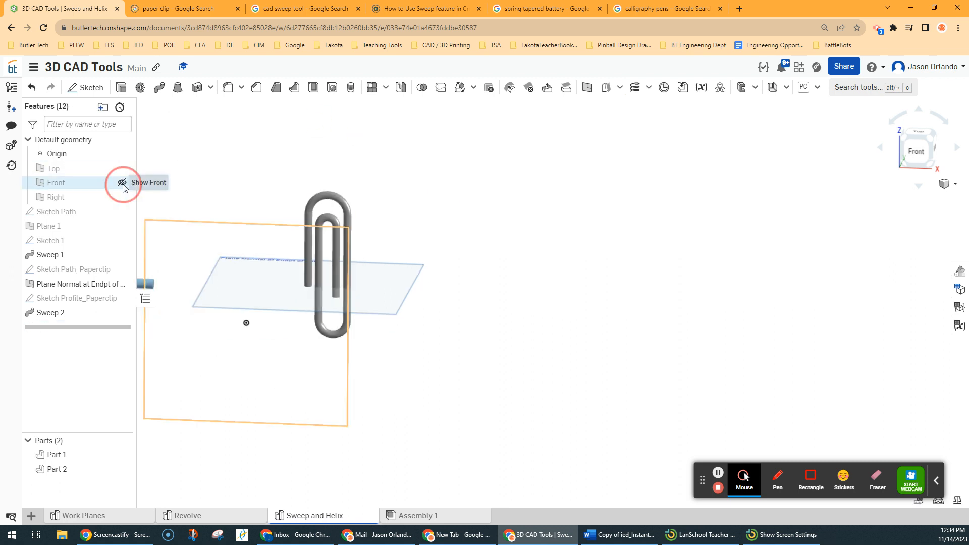
{"action": "left_click", "coordinate": [510, 175]}
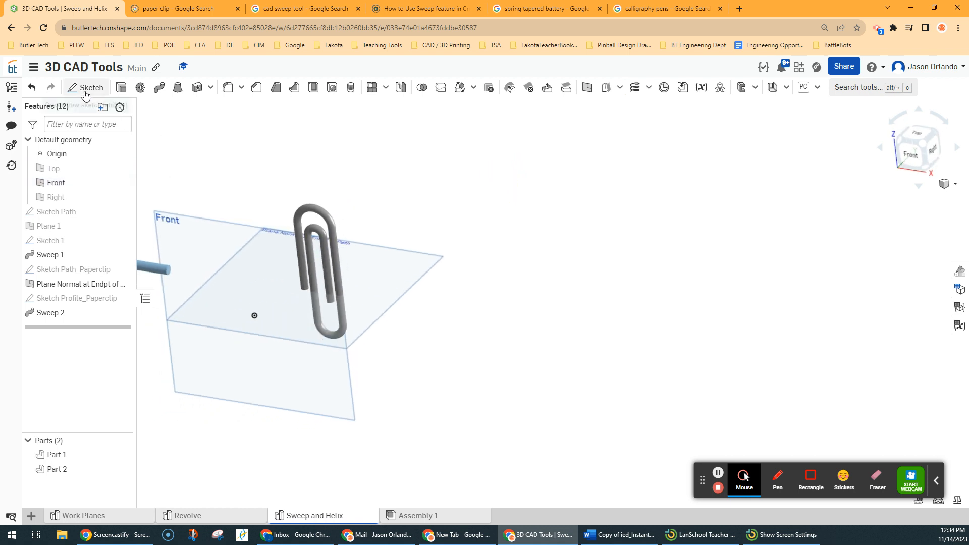
{"action": "left_click", "coordinate": [86, 87]}
{"action": "left_click", "coordinate": [174, 218]}
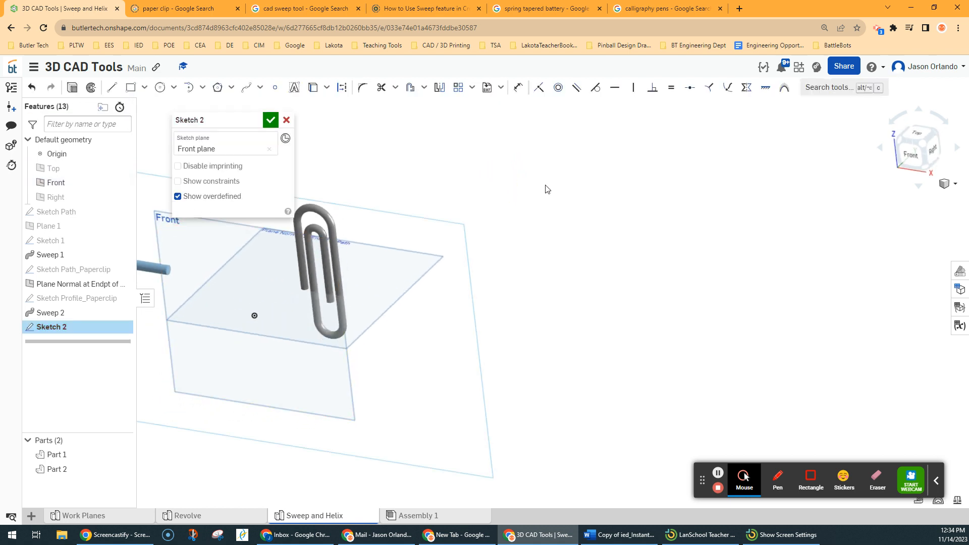
{"action": "left_click", "coordinate": [112, 87]}
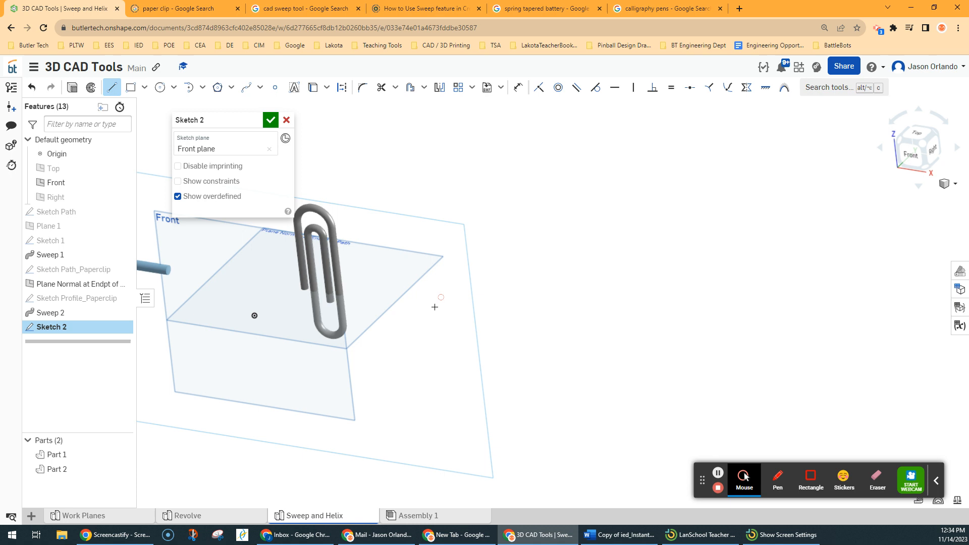
{"action": "left_click", "coordinate": [500, 339]}
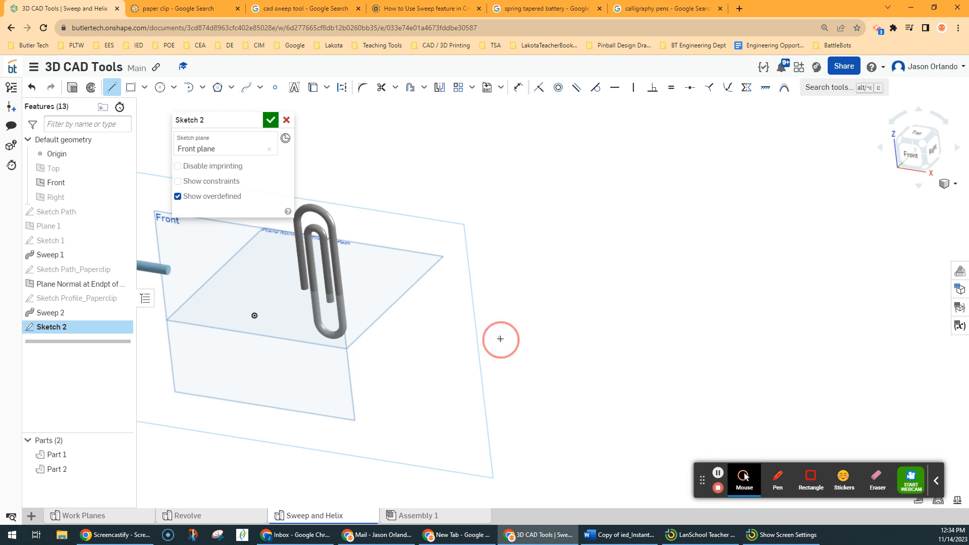
{"action": "left_click", "coordinate": [489, 243]}
{"action": "left_click", "coordinate": [272, 120]}
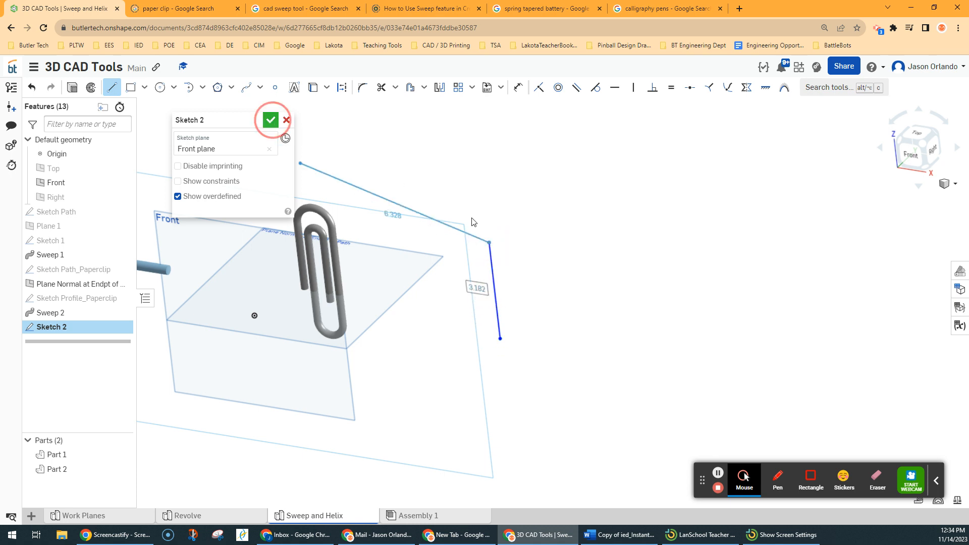
Rename the vertical line's sketch as Sketch Axis of Helix.
{"action": "mouse_move", "coordinate": [586, 214]}
{"action": "right_mouse_down"}
{"action": "mouse_move", "coordinate": [597, 240]}
{"action": "mouse_move", "coordinate": [619, 222]}
{"action": "mouse_move", "coordinate": [575, 243]}
{"action": "right_mouse_up"}
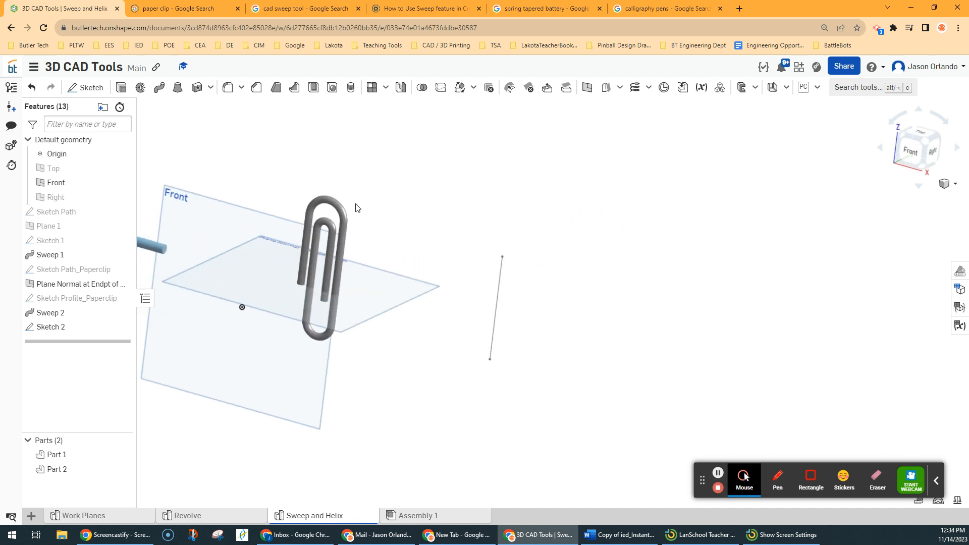
{"action": "right_click", "coordinate": [68, 327]}
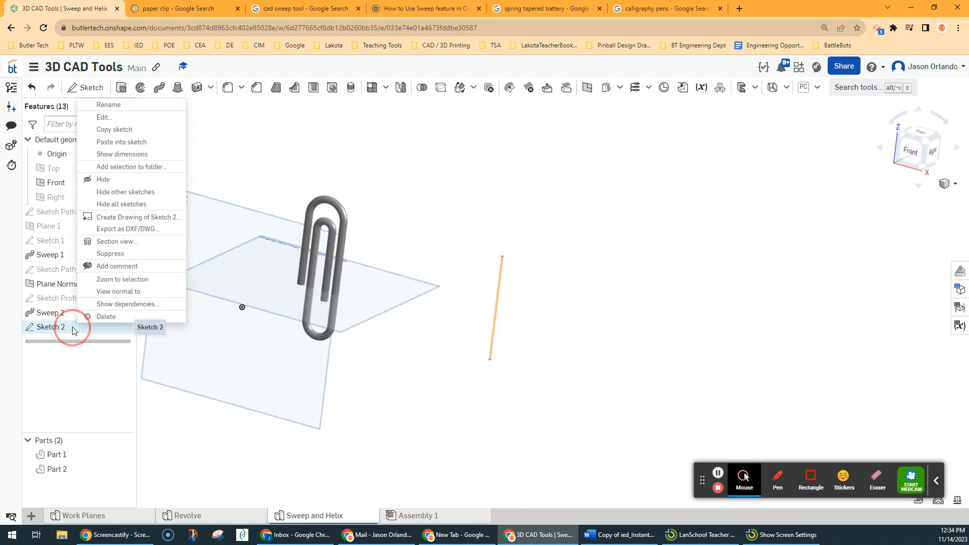
{"action": "left_click", "coordinate": [129, 104]}
{"action": "key", "text": "End"}
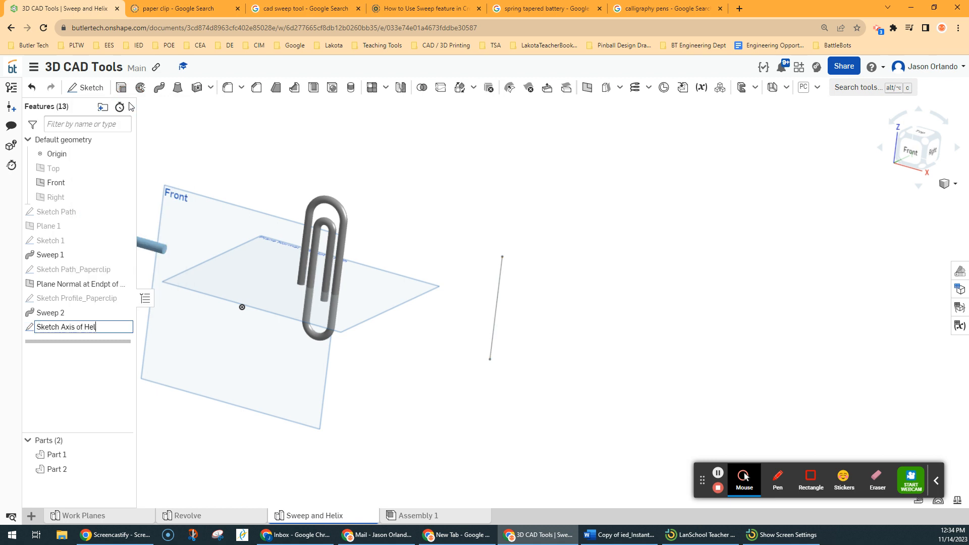
{"action": "key", "text": "Return"}
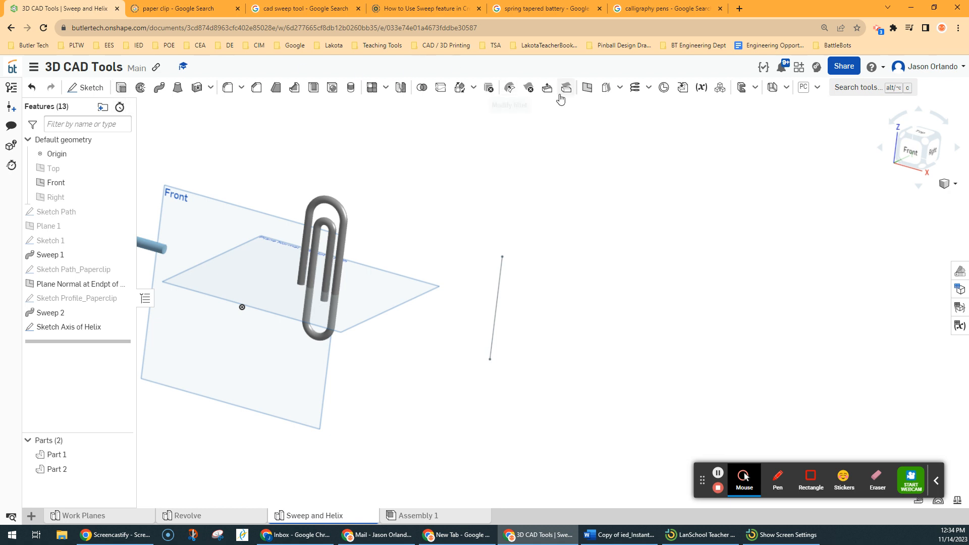
Start a Helix of the Axis type with the sketched vertical line as its helix axis.
{"action": "left_click", "coordinate": [635, 87]}
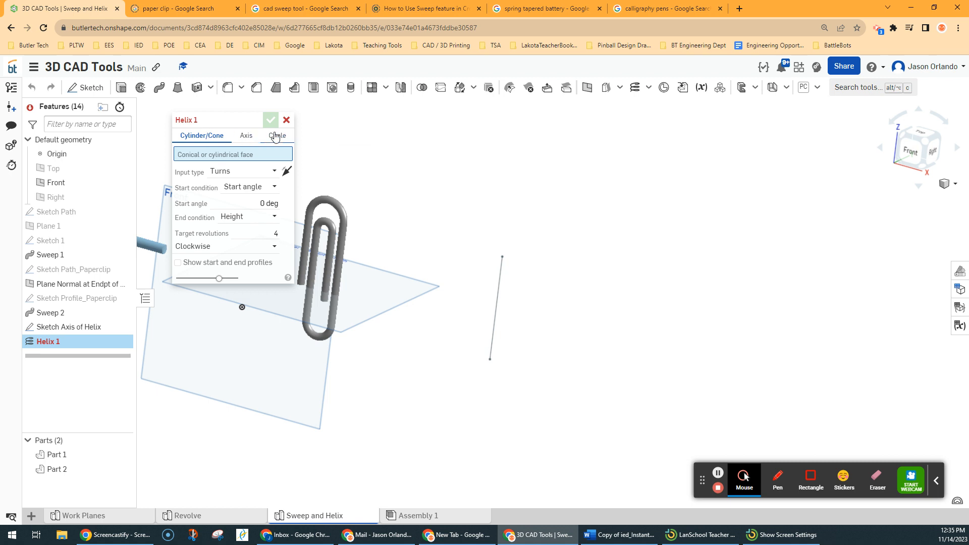
{"action": "left_click", "coordinate": [247, 136]}
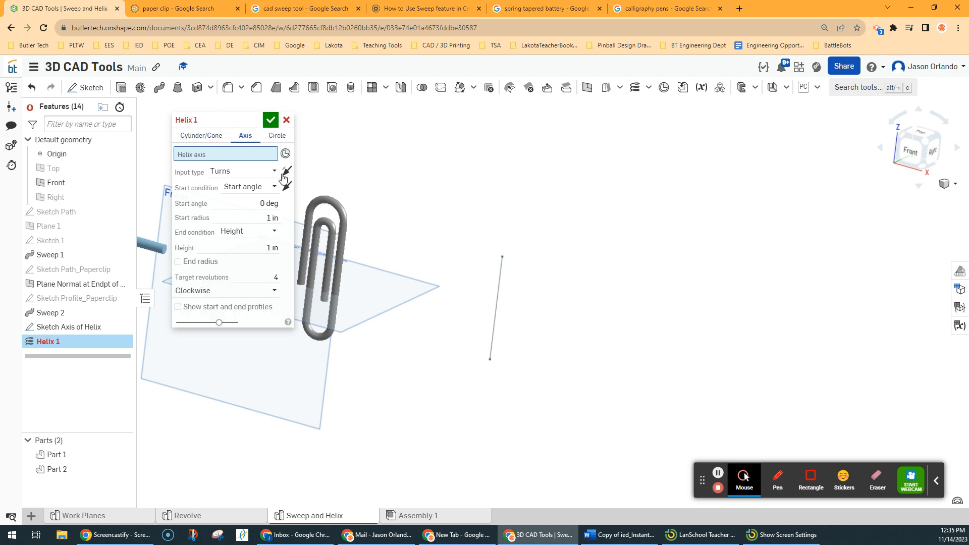
{"action": "left_click", "coordinate": [497, 286]}
{"action": "middle_click_drag", "start_coordinate": [572, 286], "coordinate": [598, 272]}
{"action": "scroll", "coordinate": [551, 330], "scroll_direction": "up", "scroll_amount": 3}
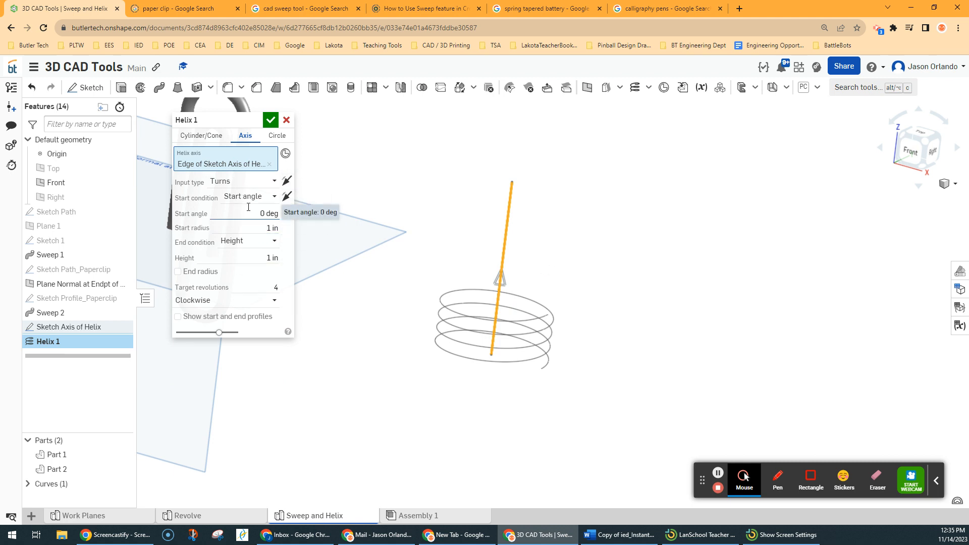
Keep the helix input type as Turns and set its start angle to 25 degrees.
{"action": "left_click", "coordinate": [271, 179]}
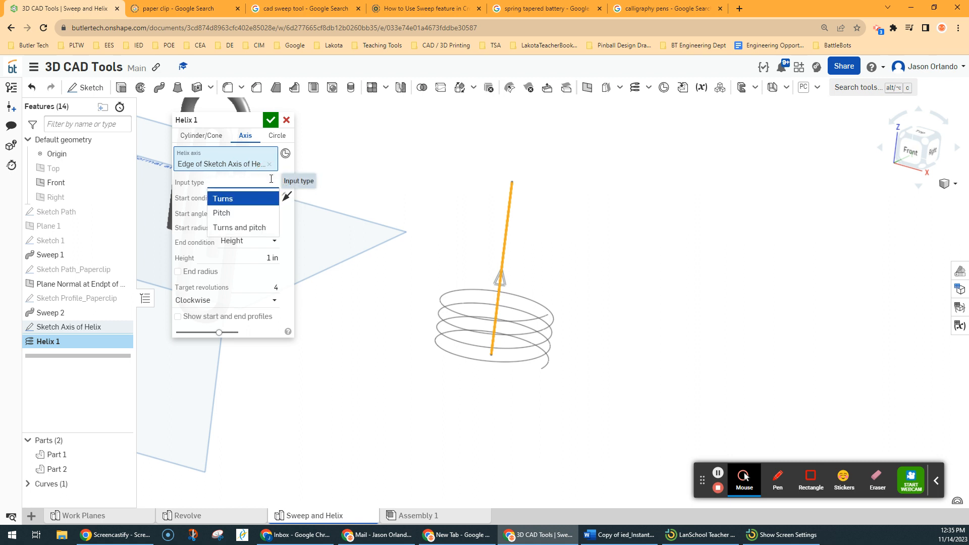
{"action": "left_click", "coordinate": [238, 200]}
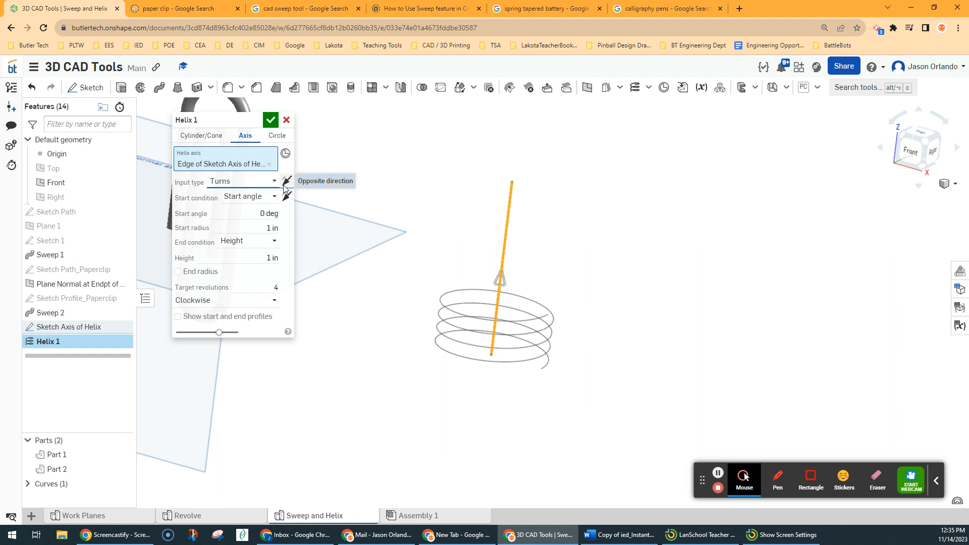
{"action": "left_click", "coordinate": [269, 213]}
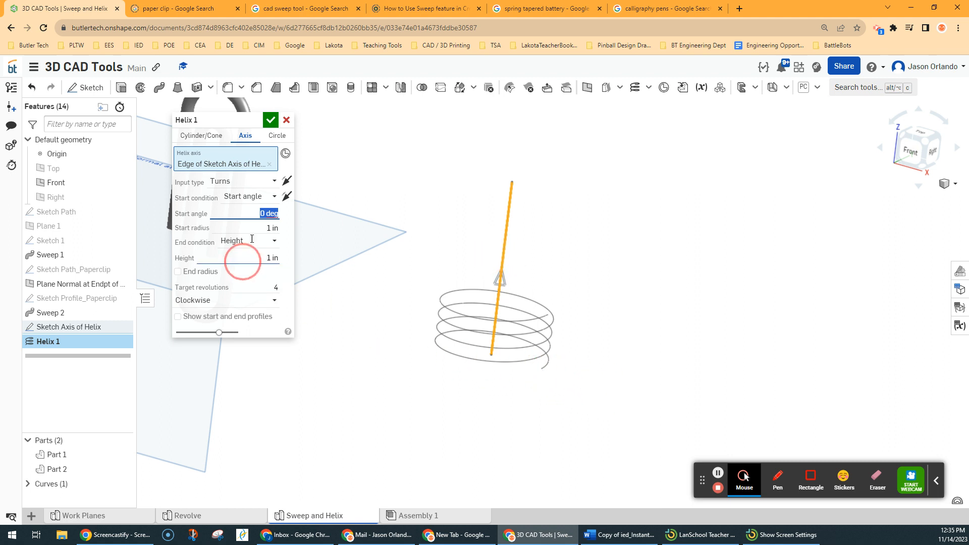
{"action": "type", "text": "25"}
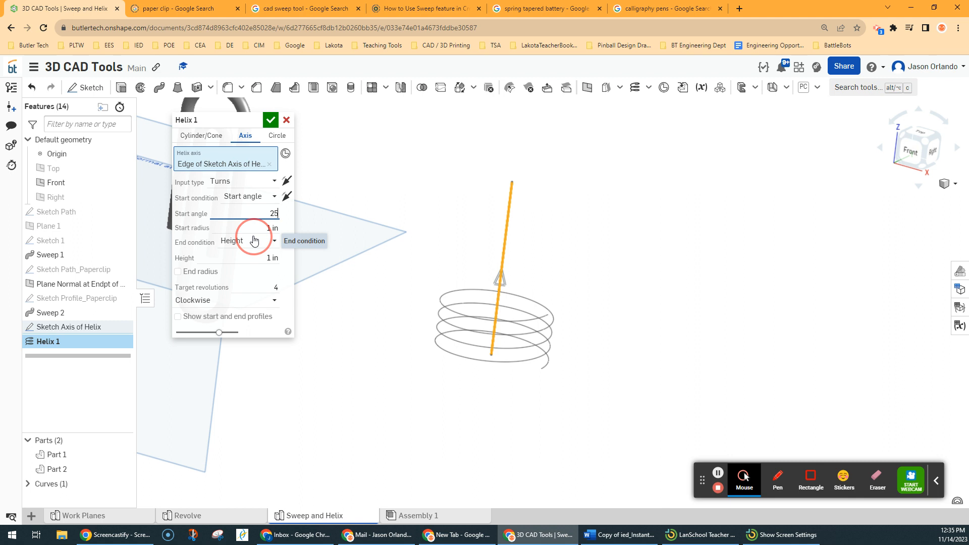
Try a helix start angle of 90 degrees and settle on a start angle of 45 degrees.
{"action": "key", "text": "Return"}
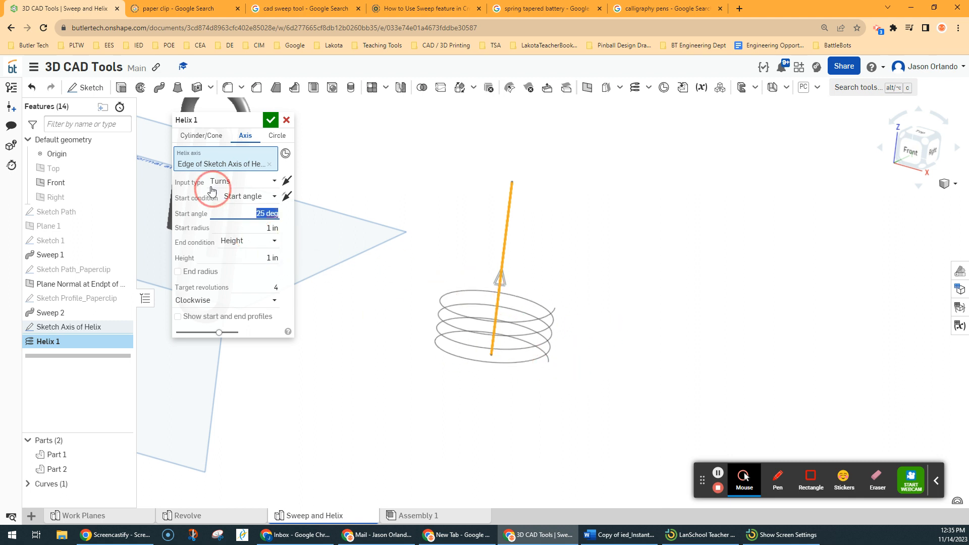
{"action": "left_click", "coordinate": [281, 217]}
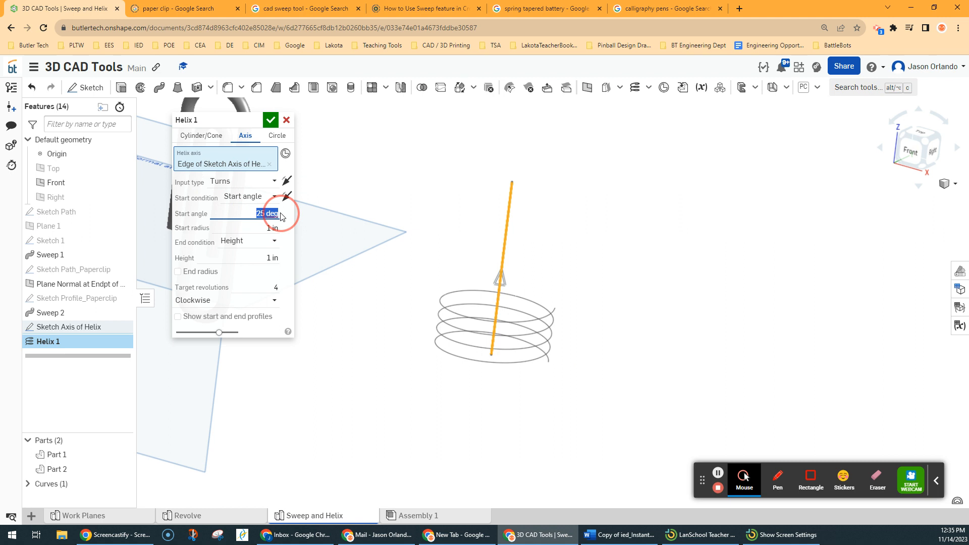
{"action": "type", "text": "90"}
{"action": "key", "text": "Return"}
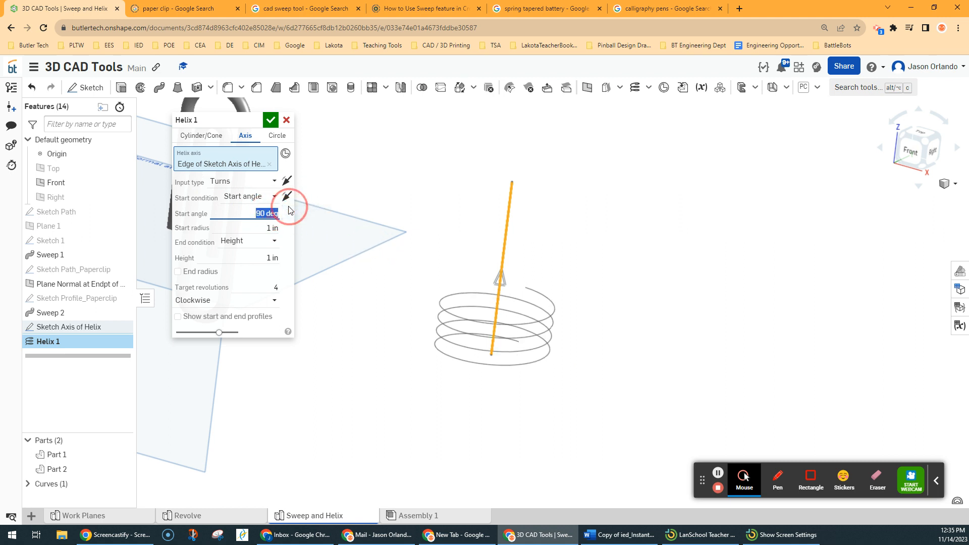
{"action": "type", "text": "45"}
{"action": "key", "text": "Return"}
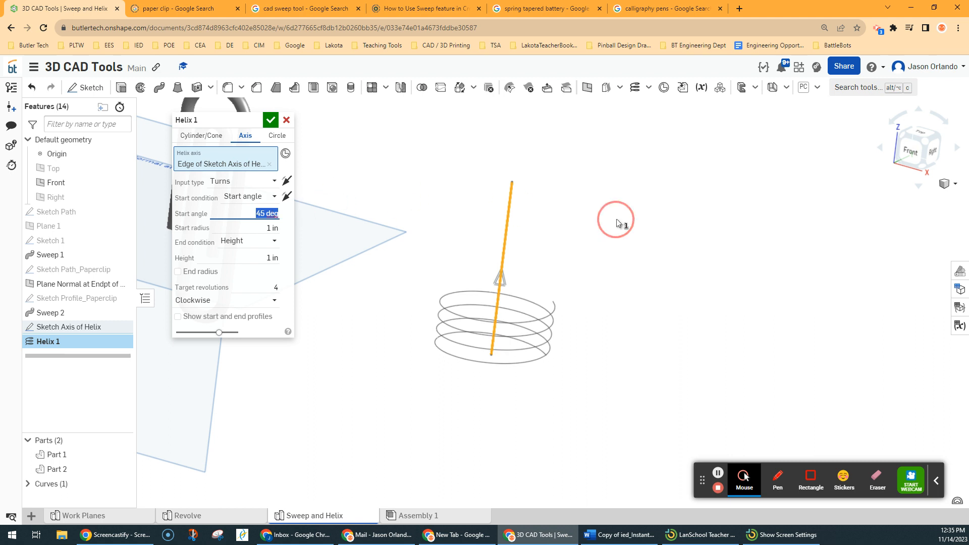
Try a helix start radius of 0.5 in and settle on a start radius of 2 in.
{"action": "mouse_move", "coordinate": [624, 279]}
{"action": "right_mouse_down"}
{"action": "mouse_move", "coordinate": [613, 271]}
{"action": "mouse_move", "coordinate": [612, 280]}
{"action": "right_mouse_up"}
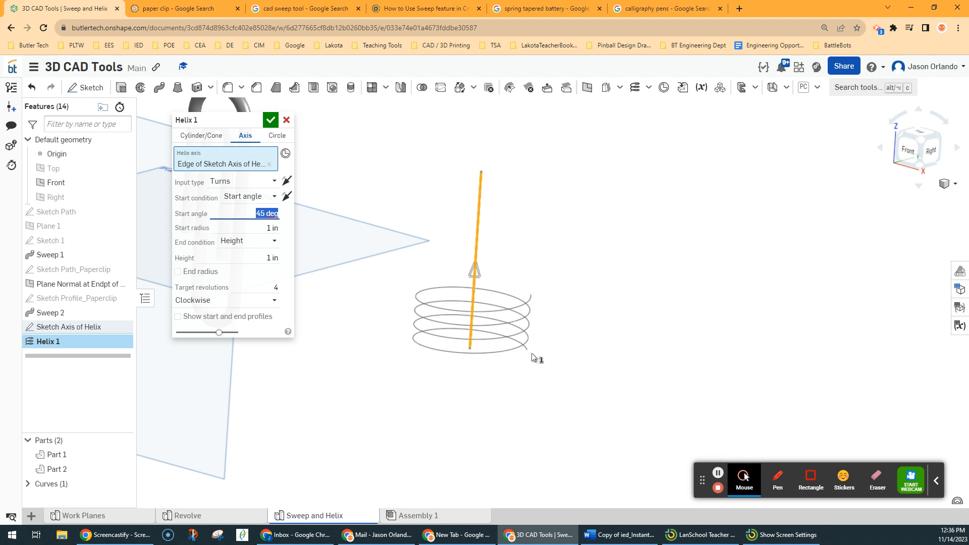
{"action": "left_click", "coordinate": [276, 228]}
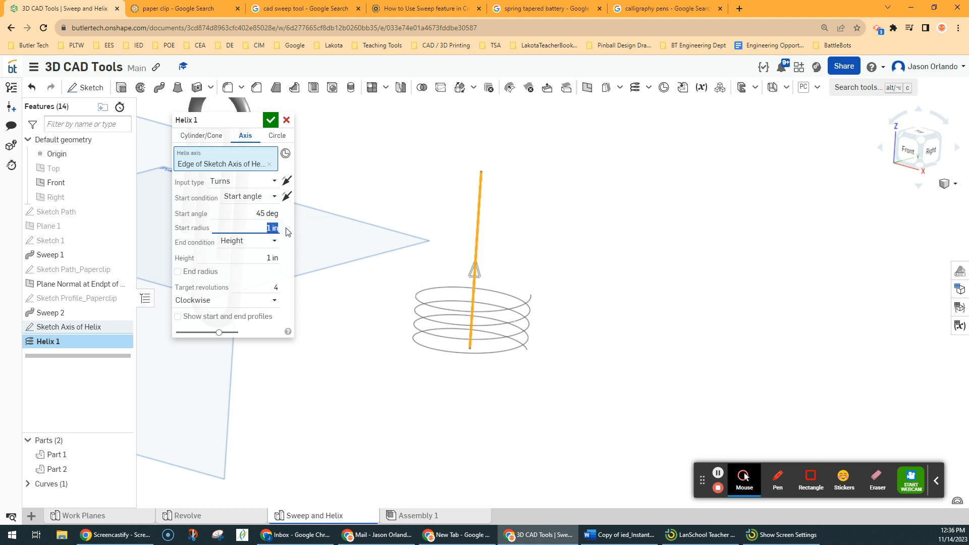
{"action": "type", "text": "0.5"}
{"action": "key", "text": "Return"}
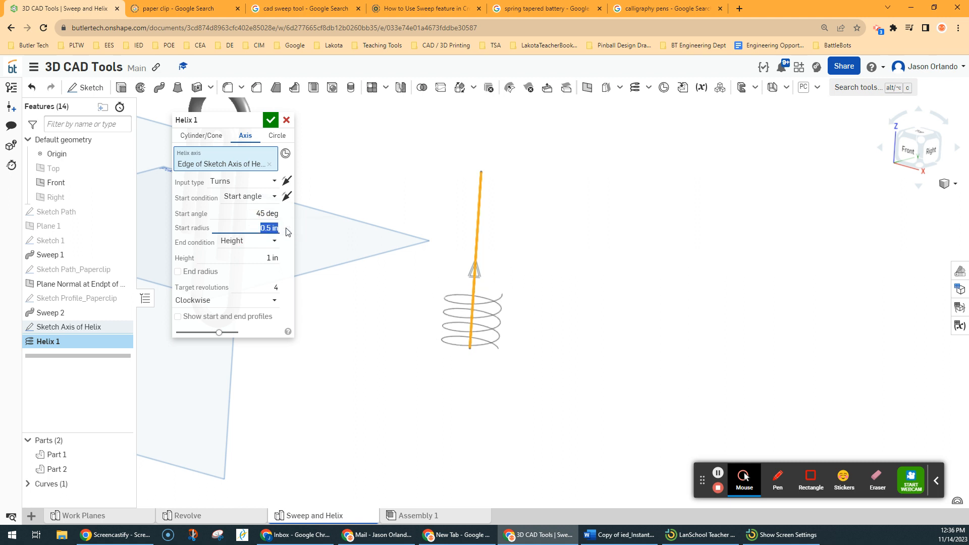
{"action": "type", "text": "2"}
{"action": "key", "text": "Return"}
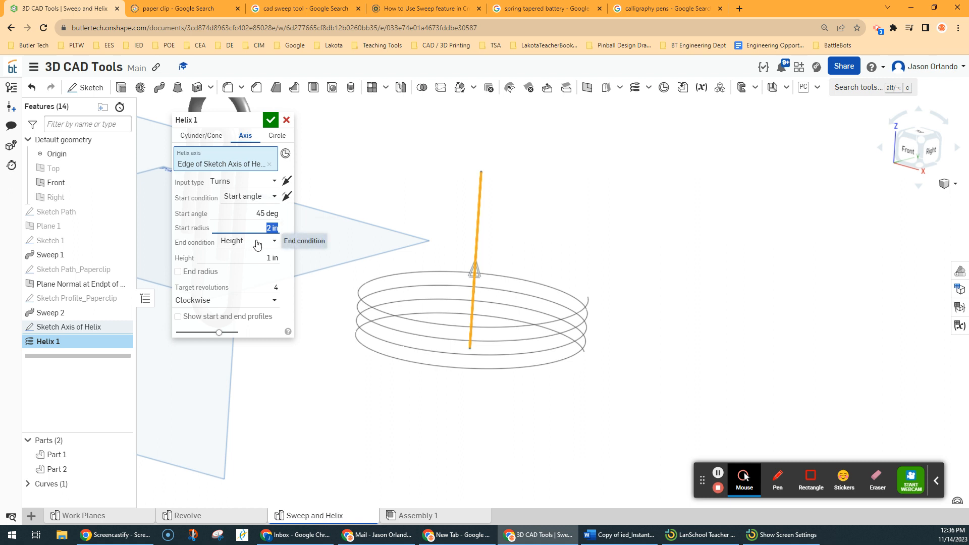
Keep Height as the helix end condition, try a height of 3 in and settle on 4 in.
{"action": "left_click", "coordinate": [268, 241]}
{"action": "left_click", "coordinate": [245, 259]}
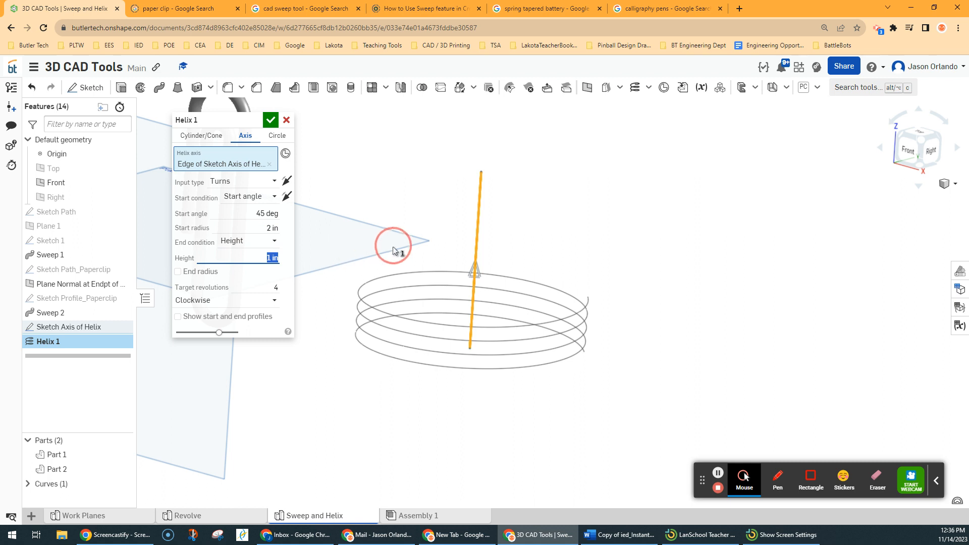
{"action": "right_click_drag", "start_coordinate": [394, 250], "coordinate": [434, 274]}
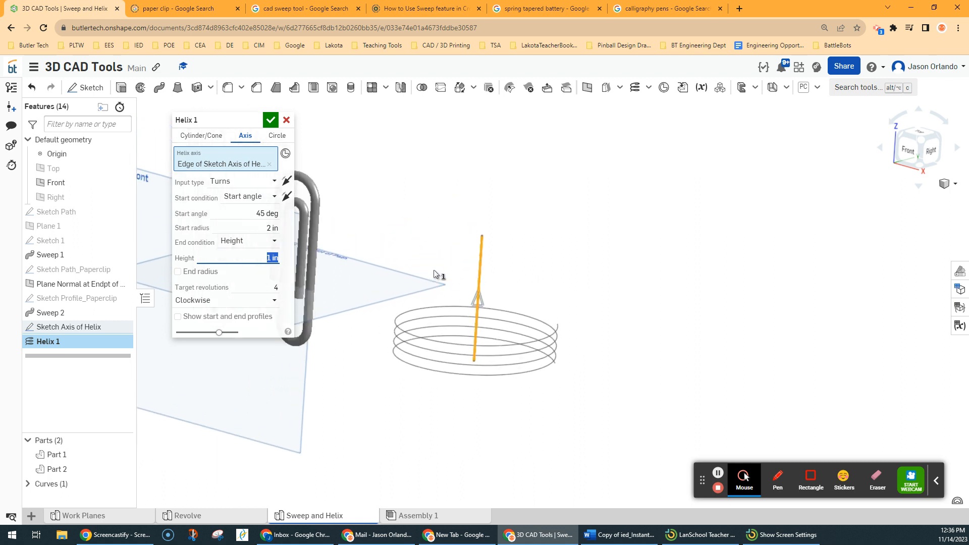
{"action": "type", "text": "3"}
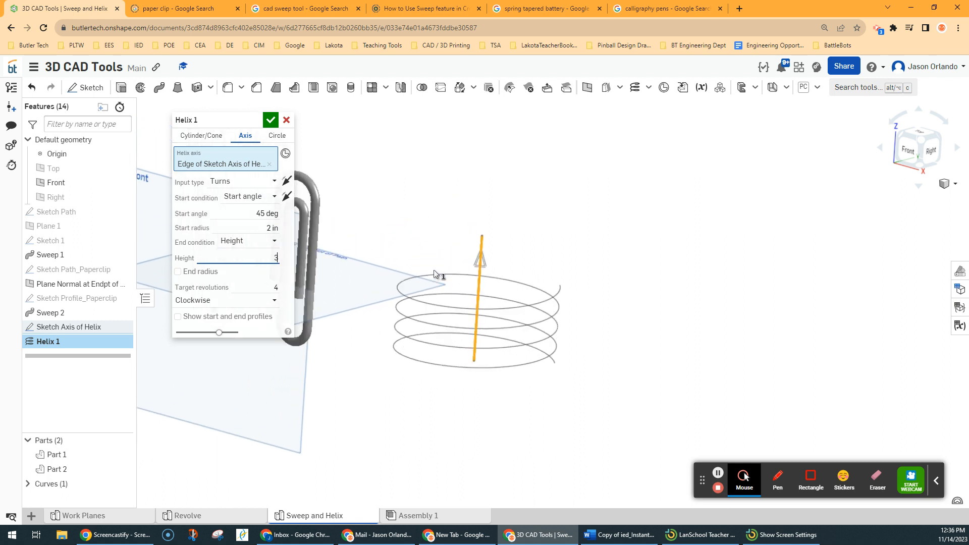
{"action": "key", "text": "Return"}
{"action": "type", "text": "4"}
{"action": "key", "text": "Return"}
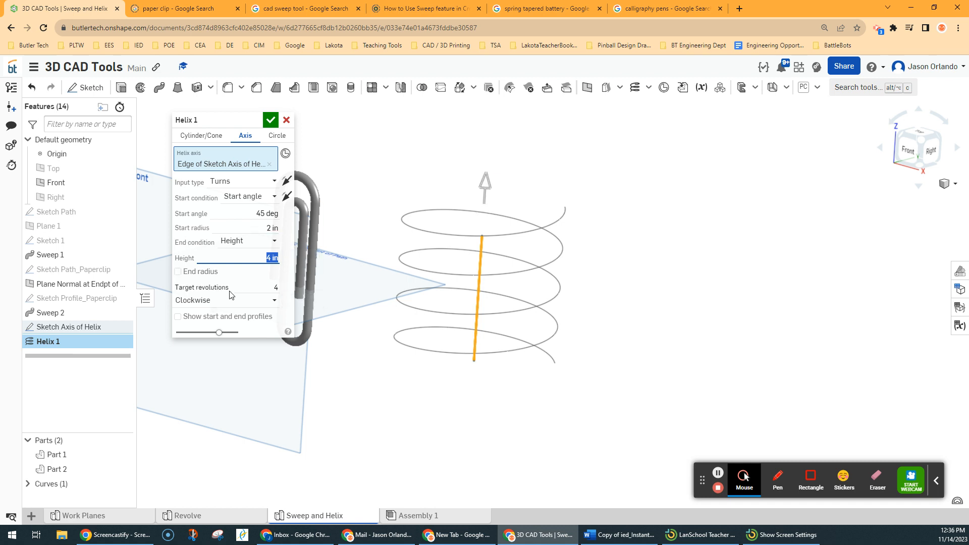
Set the helix's target revolutions to 16.
{"action": "left_click", "coordinate": [261, 286]}
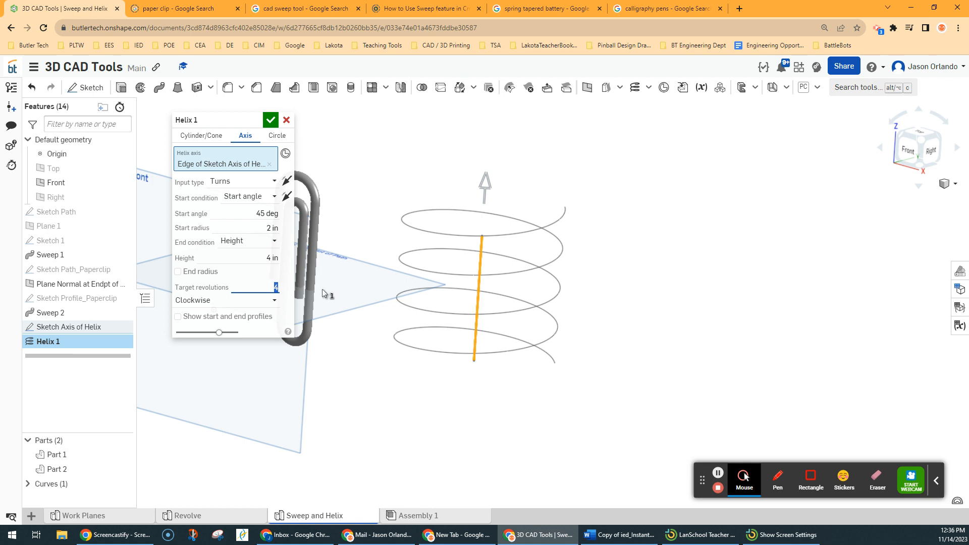
{"action": "type", "text": "16"}
{"action": "key", "text": "Return"}
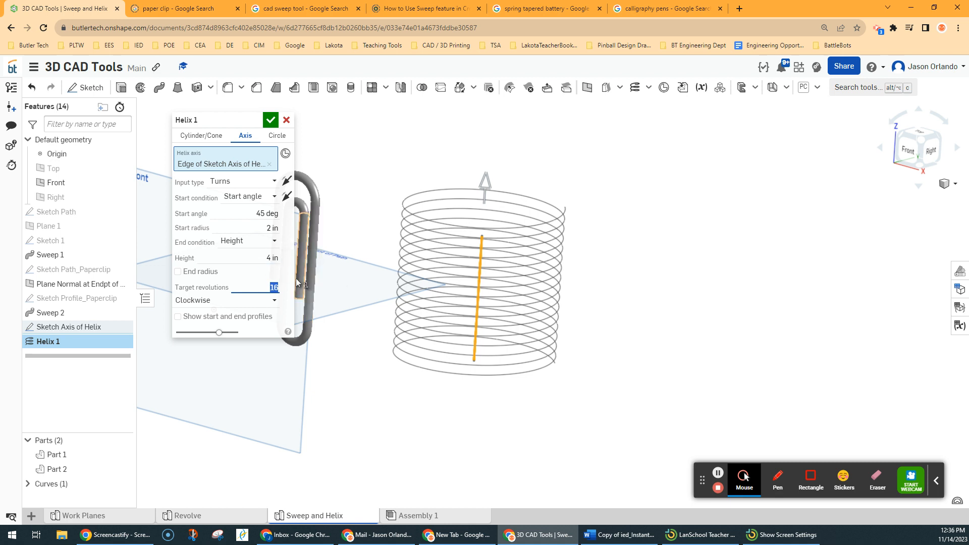
Try Counterclockwise handedness for the helix and return it to Clockwise.
{"action": "left_click", "coordinate": [240, 300]}
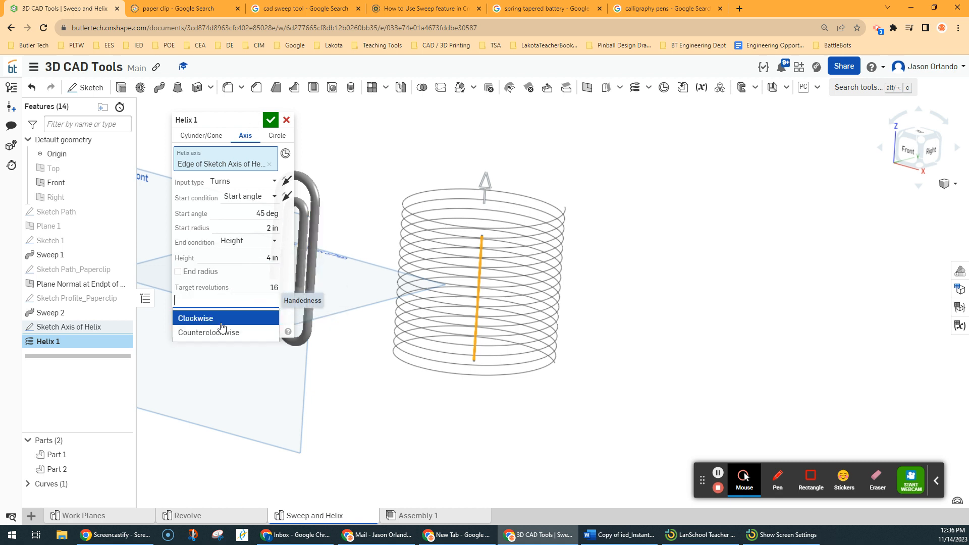
{"action": "left_click", "coordinate": [221, 330]}
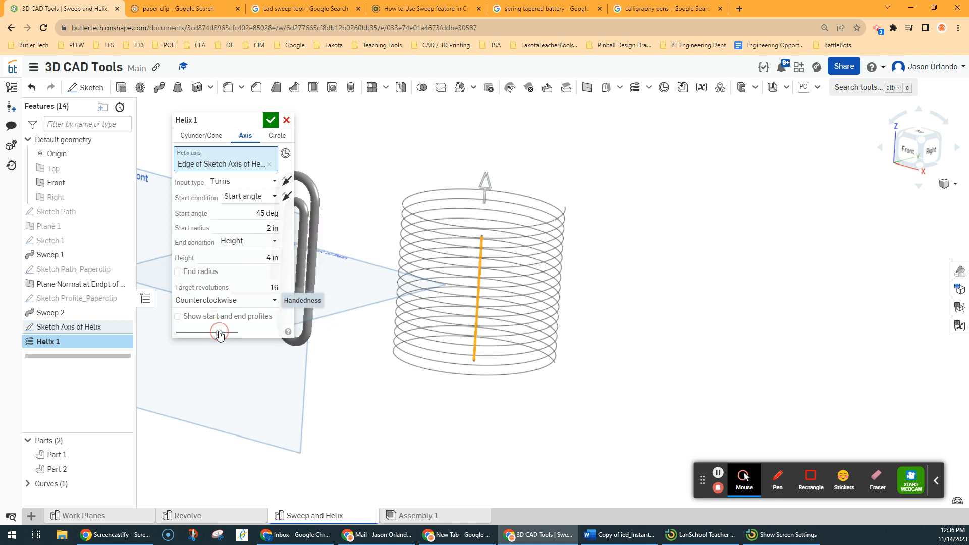
{"action": "left_click", "coordinate": [241, 303]}
{"action": "left_click", "coordinate": [235, 319]}
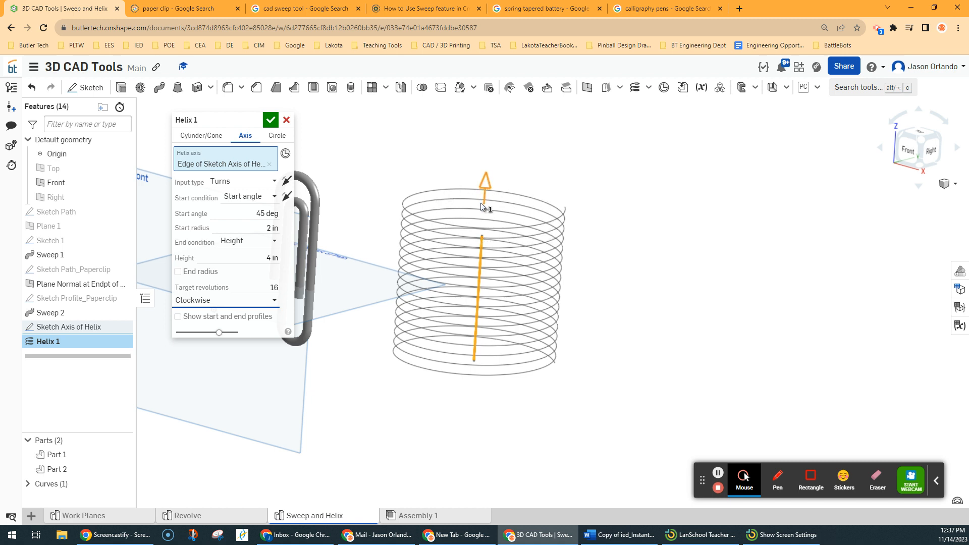
Taper the helix by enabling an end radius of 0.5 in, and accept the Helix feature.
{"action": "left_click", "coordinate": [178, 272]}
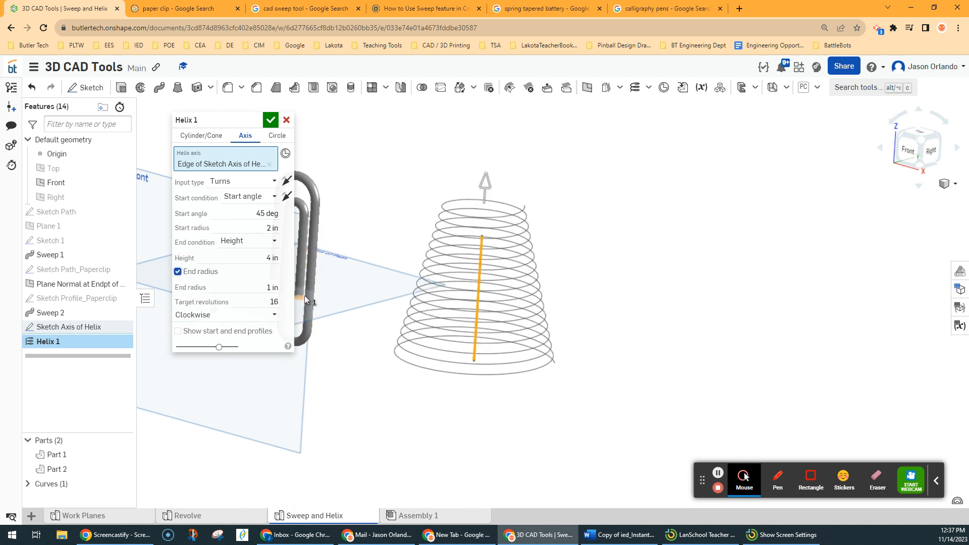
{"action": "left_click", "coordinate": [272, 287]}
{"action": "type", "text": "0.5"}
{"action": "key", "text": "Return"}
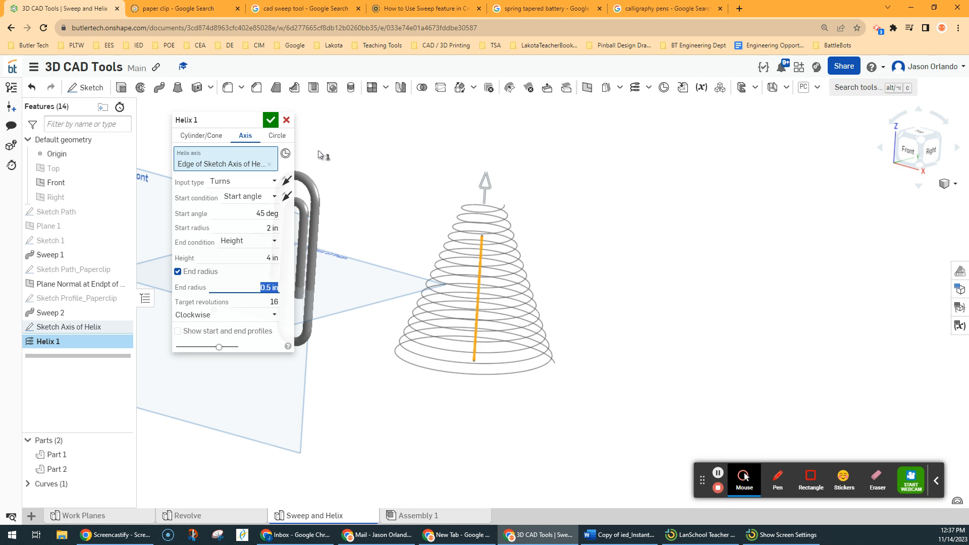
{"action": "left_click", "coordinate": [273, 121]}
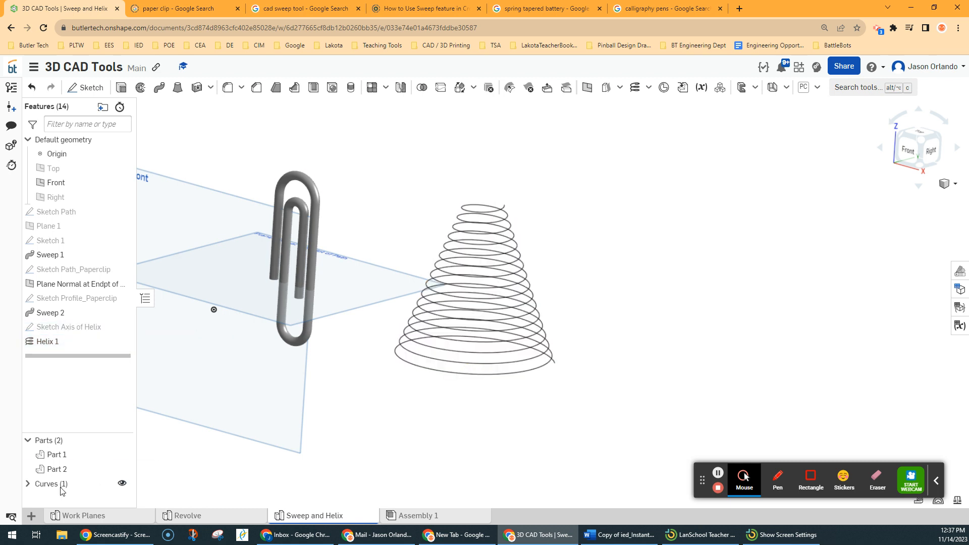
Expand the Curves list and enlarge its area to show the helix curve entry.
{"action": "left_click", "coordinate": [28, 484]}
{"action": "left_click_drag", "start_coordinate": [80, 433], "coordinate": [85, 372]}
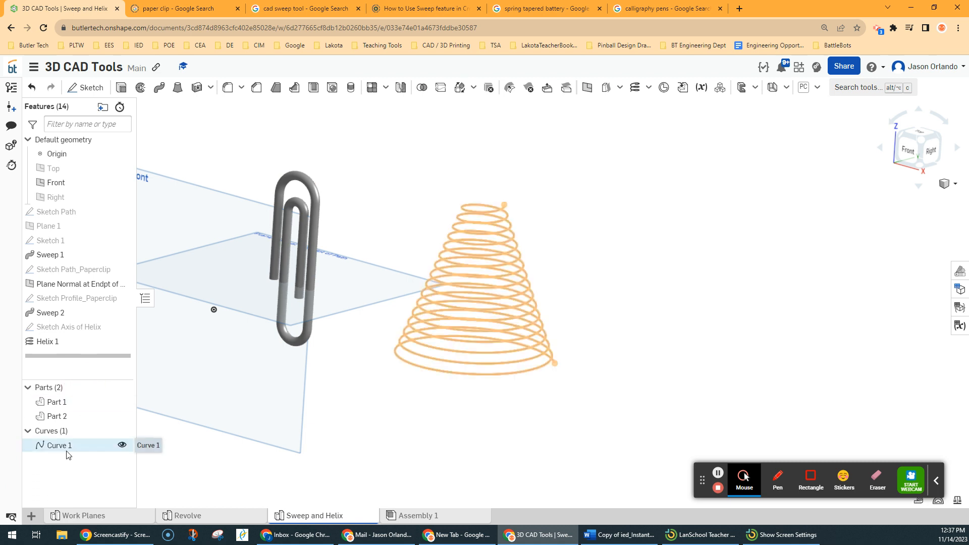